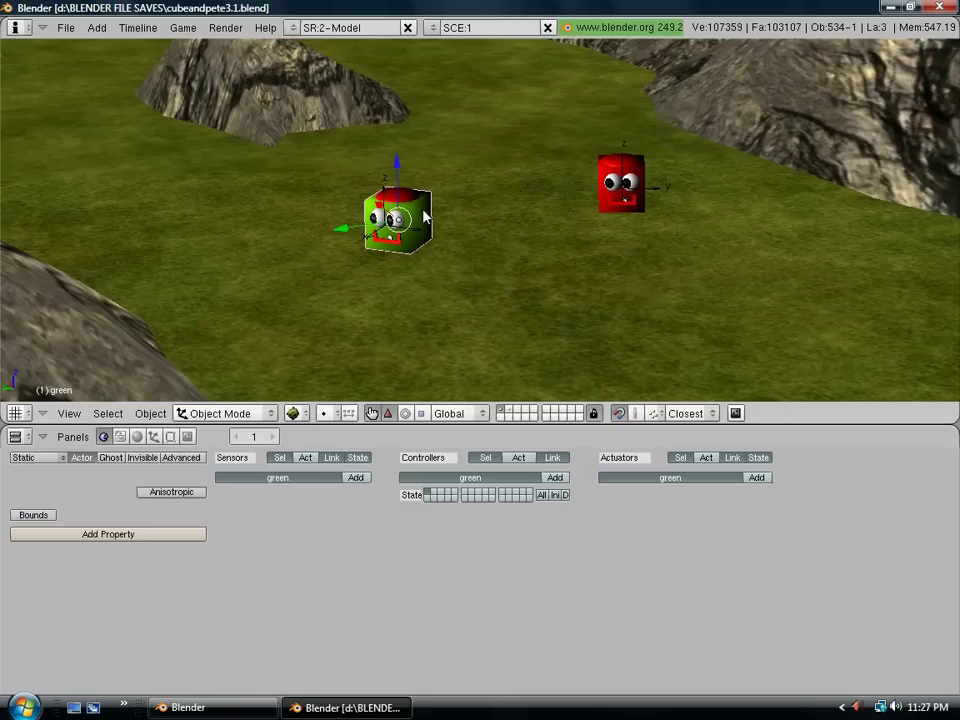
# Step: Select the green cube and change its physics type from Static to Dynamic
pyautogui.rightClick(421, 215)
pyautogui.rightClick(421, 215)
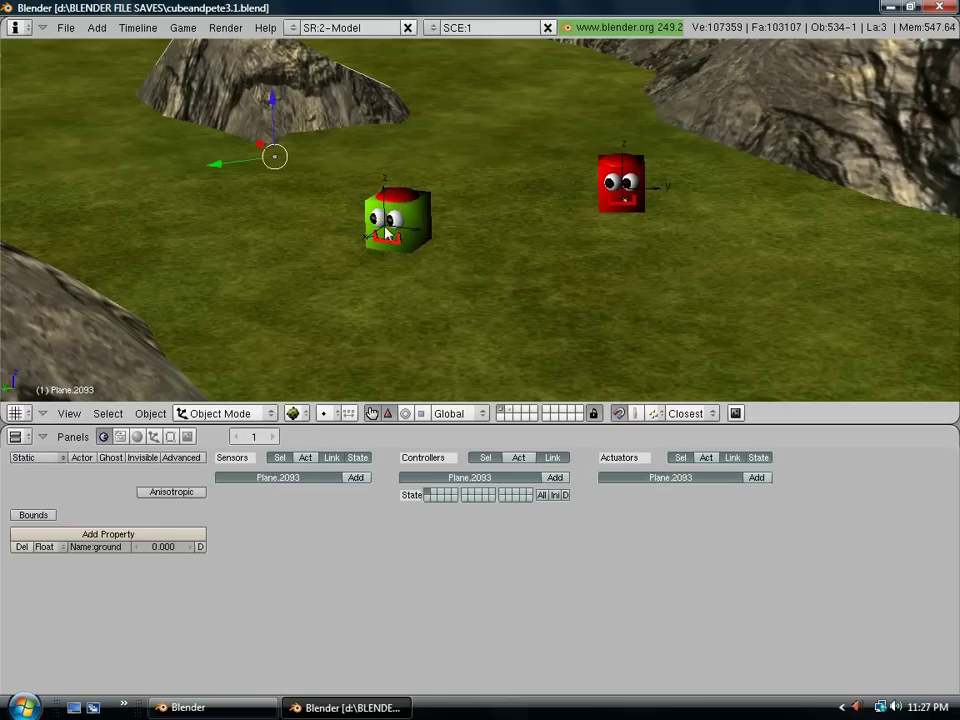
pyautogui.rightClick(421, 215)
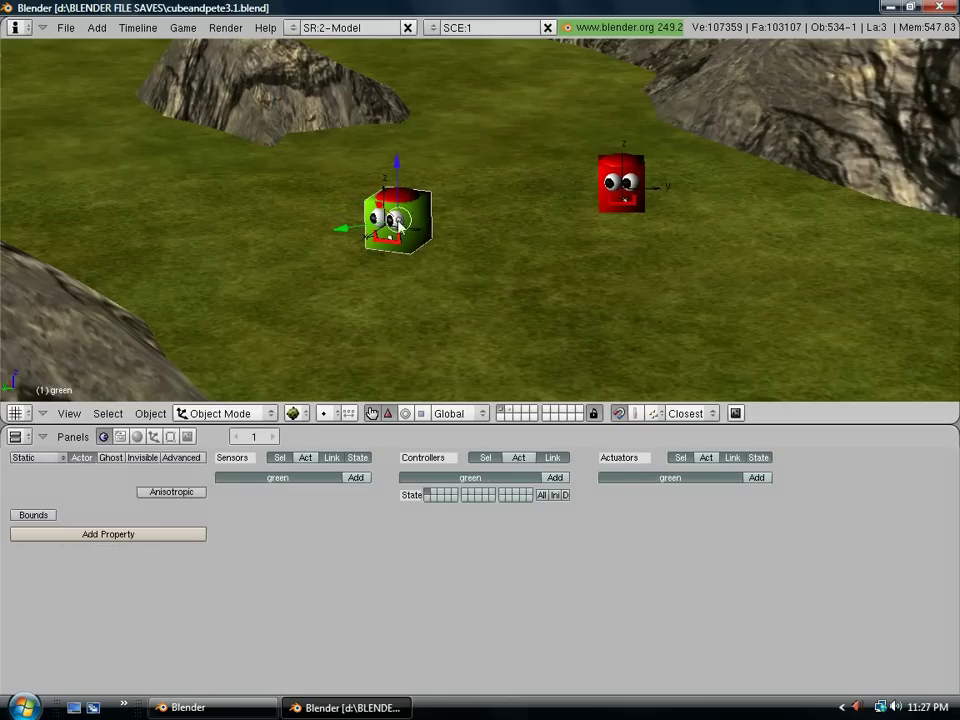
pyautogui.click(62, 458)
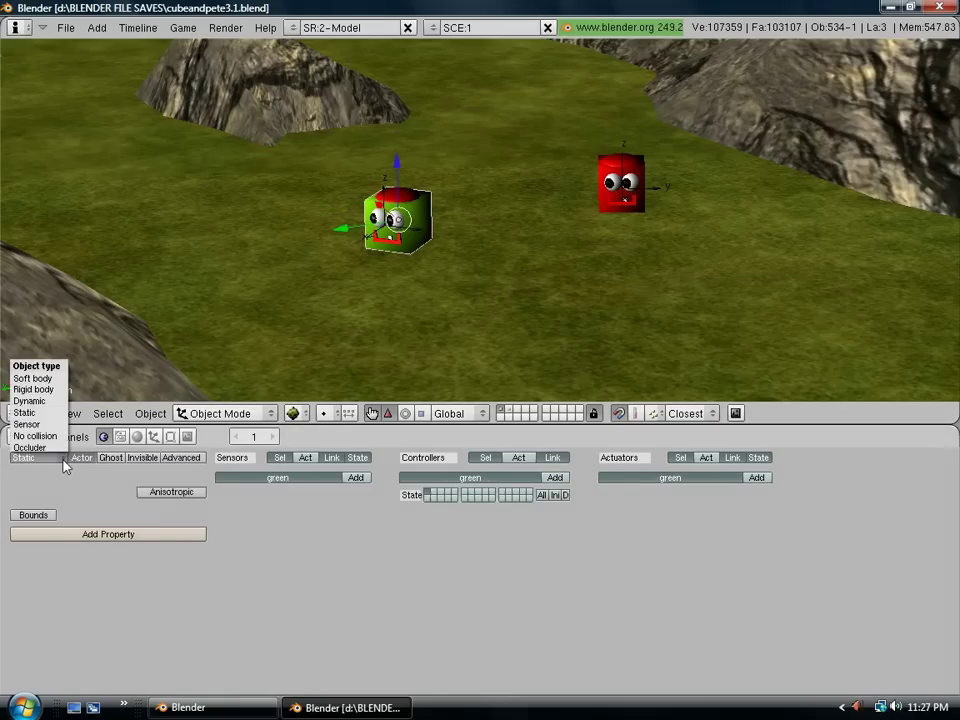
pyautogui.click(52, 402)
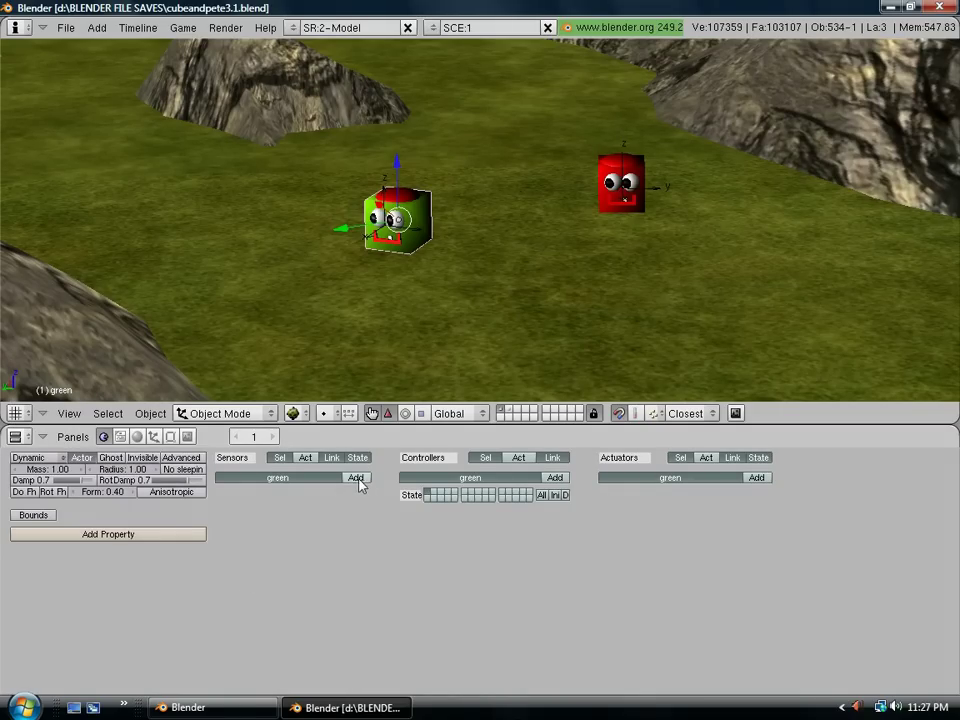
# Step: Add a sensor, an AND controller and a Motion actuator, linking controller to actuator
pyautogui.click(356, 478)
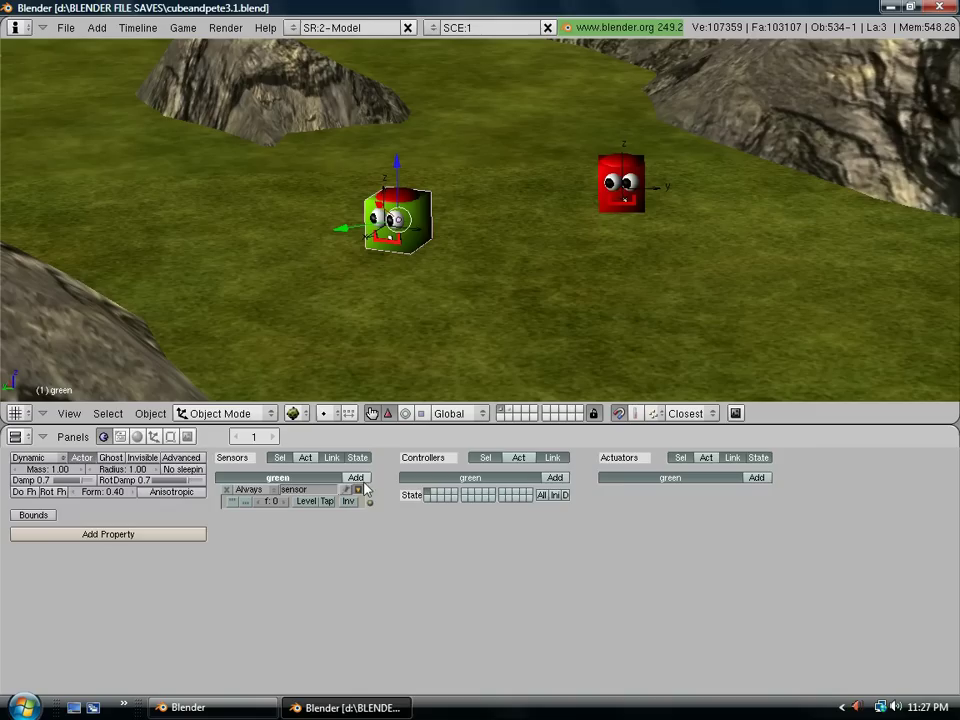
pyautogui.click(556, 478)
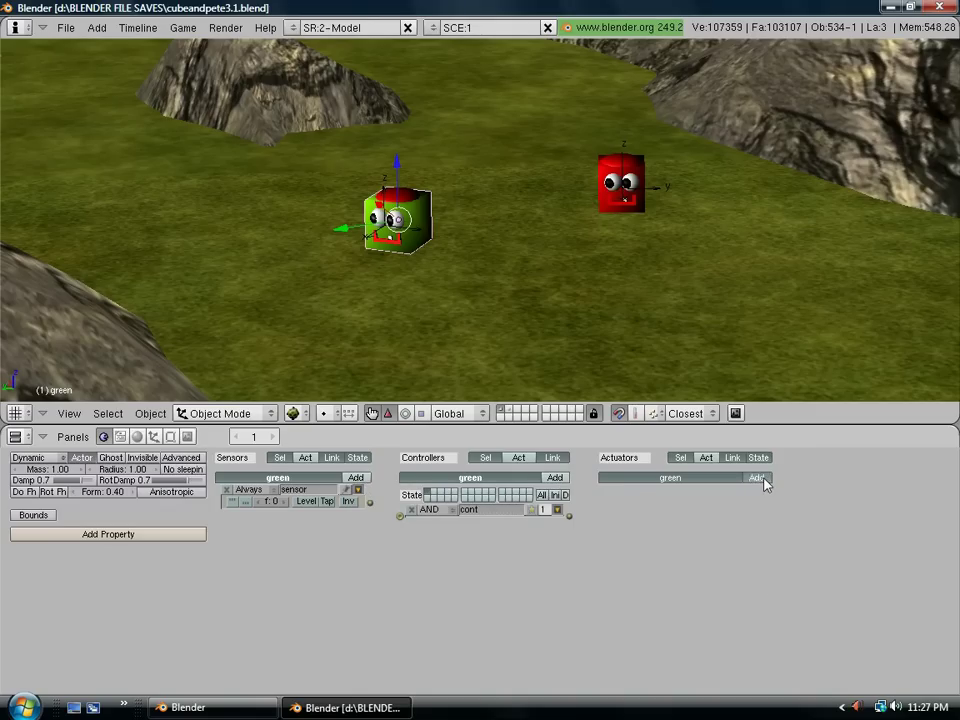
pyautogui.click(762, 479)
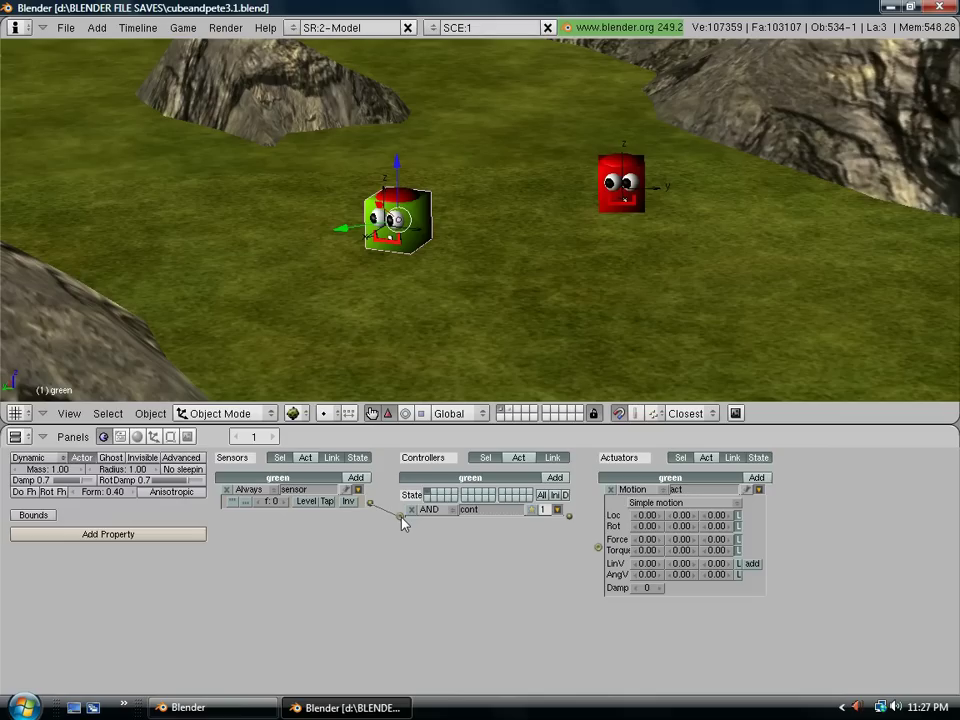
pyautogui.moveTo(572, 520); pyautogui.dragTo(593, 540)
# Step: Make the sensor a Keyboard sensor triggered by Leftarrow and fold it to one line
pyautogui.click(270, 493)
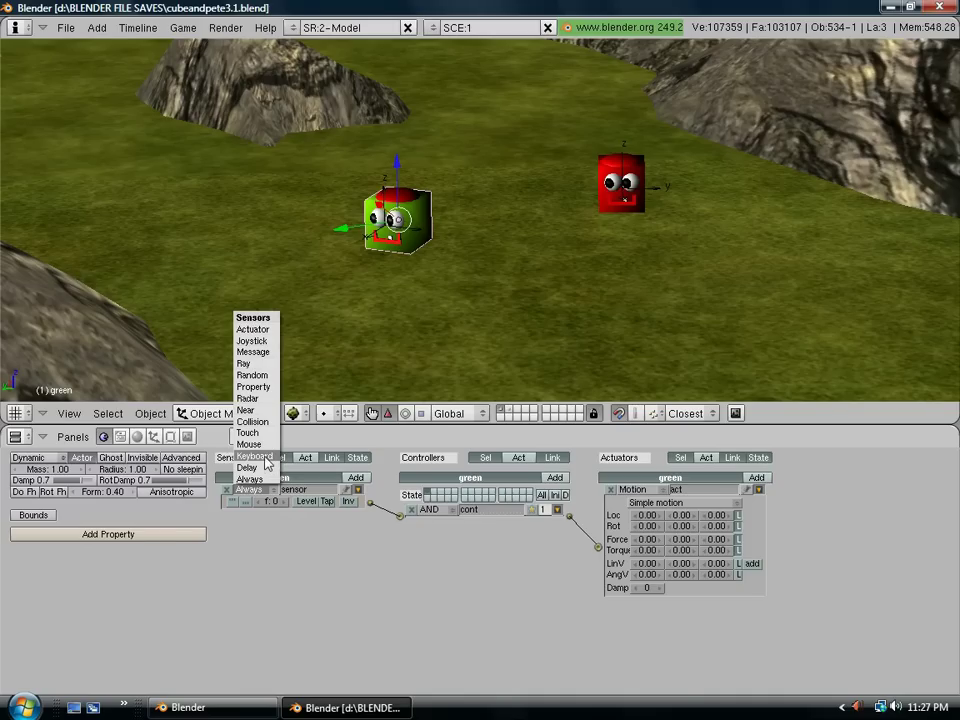
pyautogui.click(255, 456)
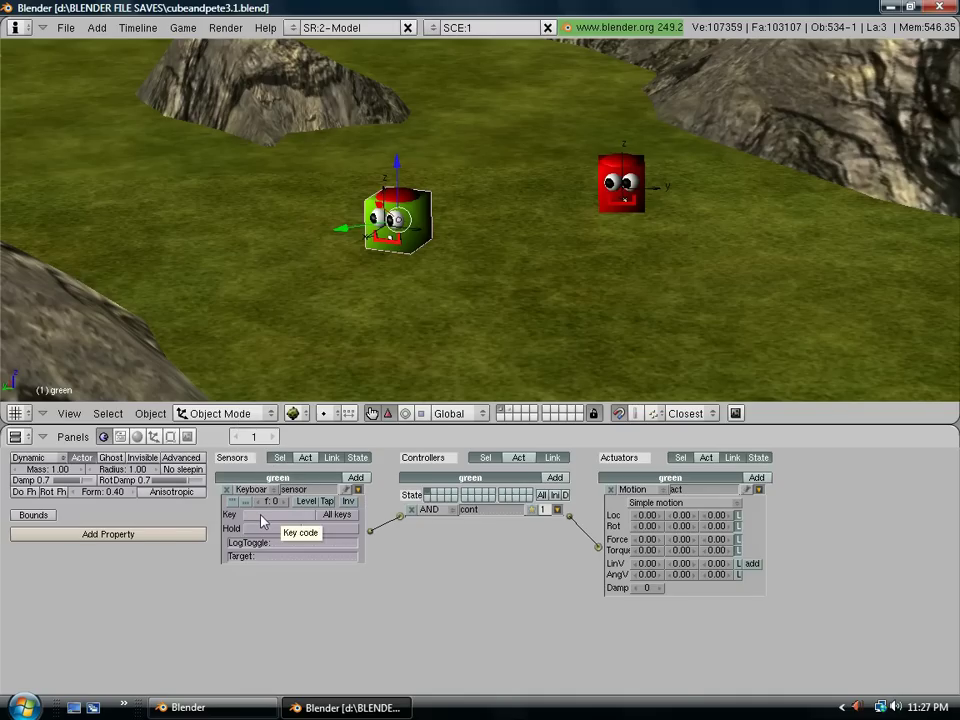
pyautogui.click(260, 516)
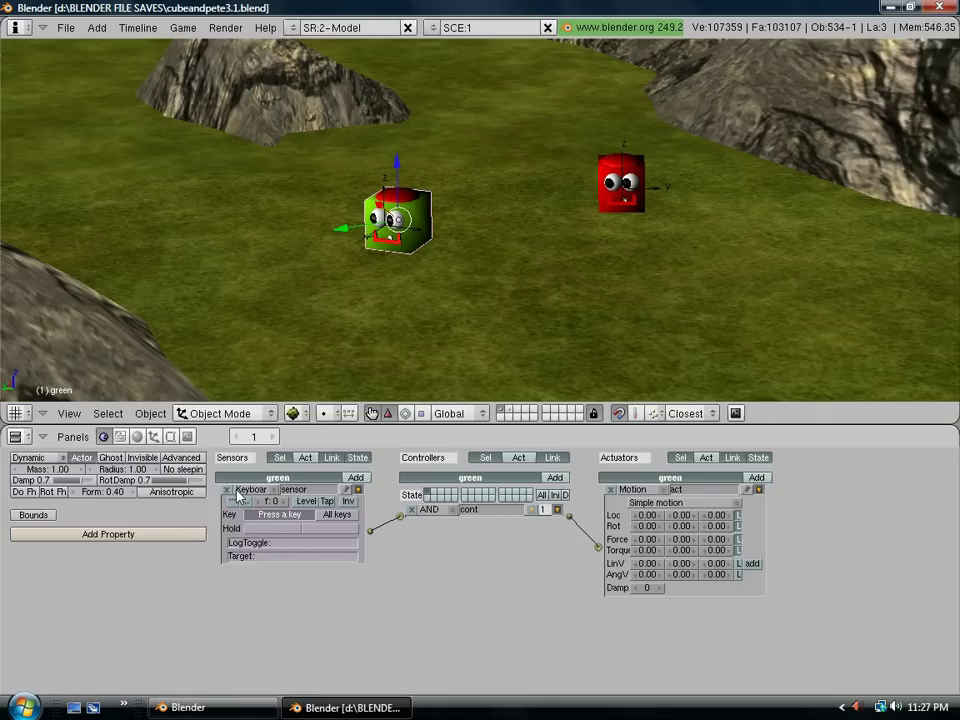
pyautogui.press('Left')
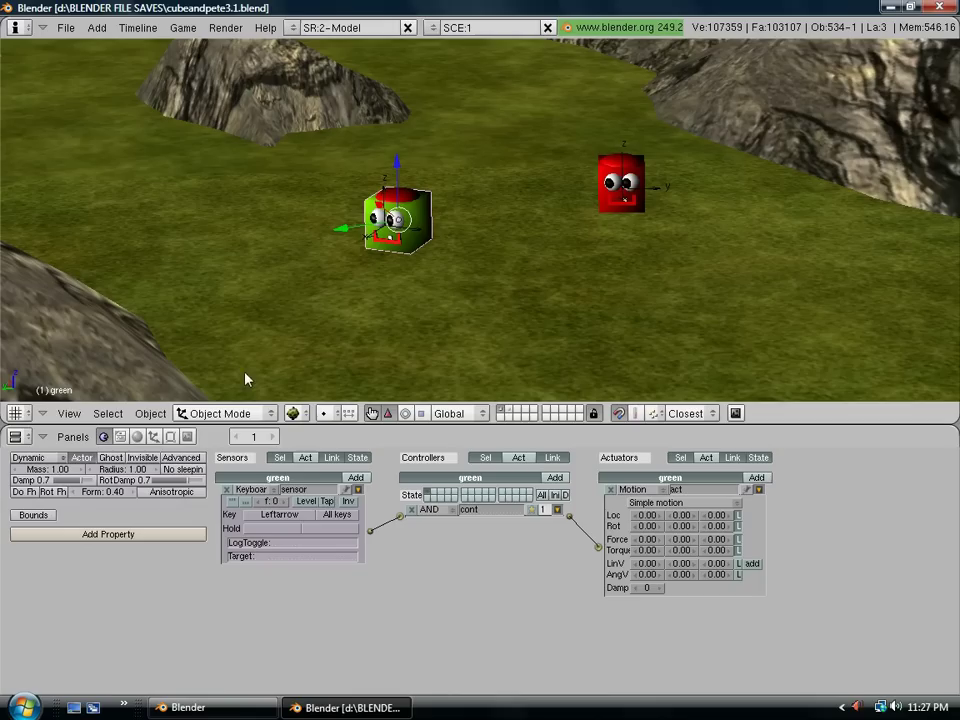
pyautogui.click(358, 490)
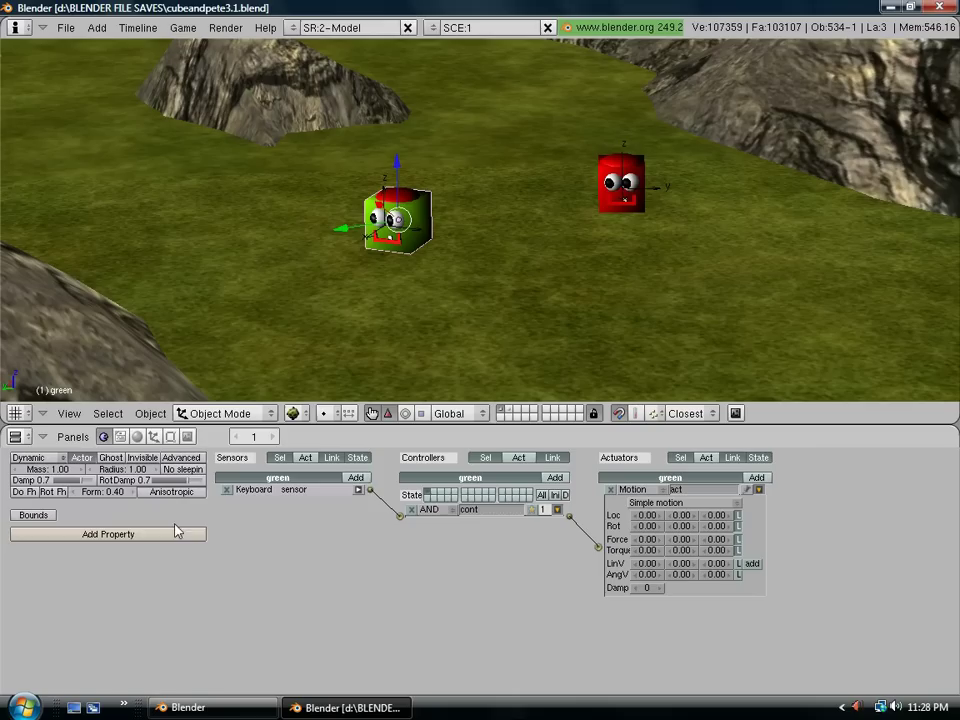
# Step: Give the Motion actuator a Z rotation of 0.03
pyautogui.click(720, 531)
pyautogui.write('0.3')
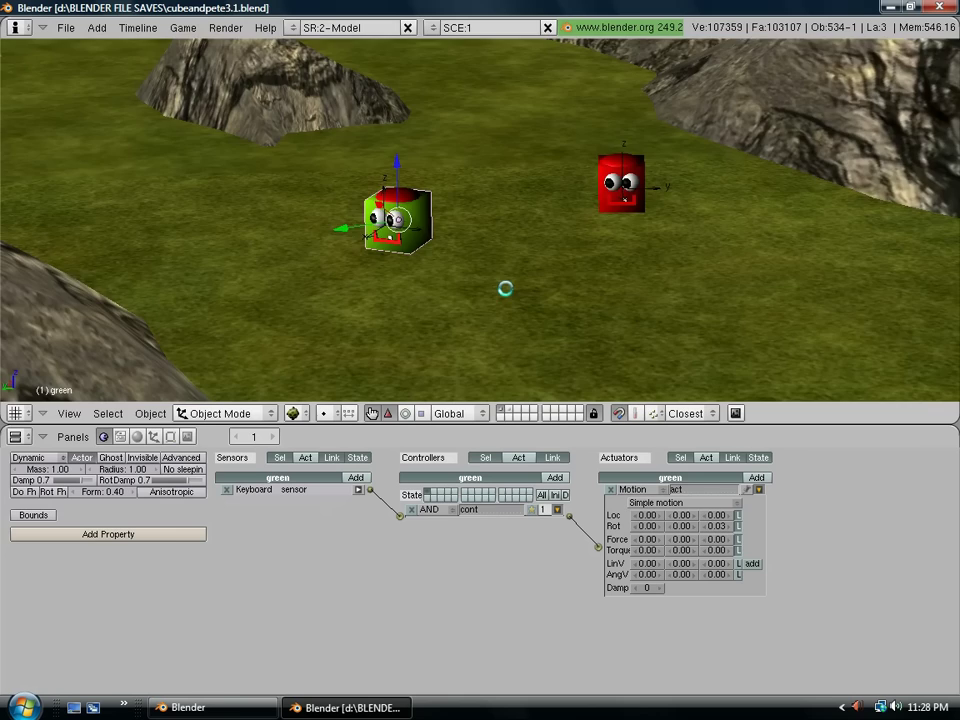
# Step: Play the game, turn the cube with Left Arrow to confirm it spins, then stop
pyautogui.press('p')
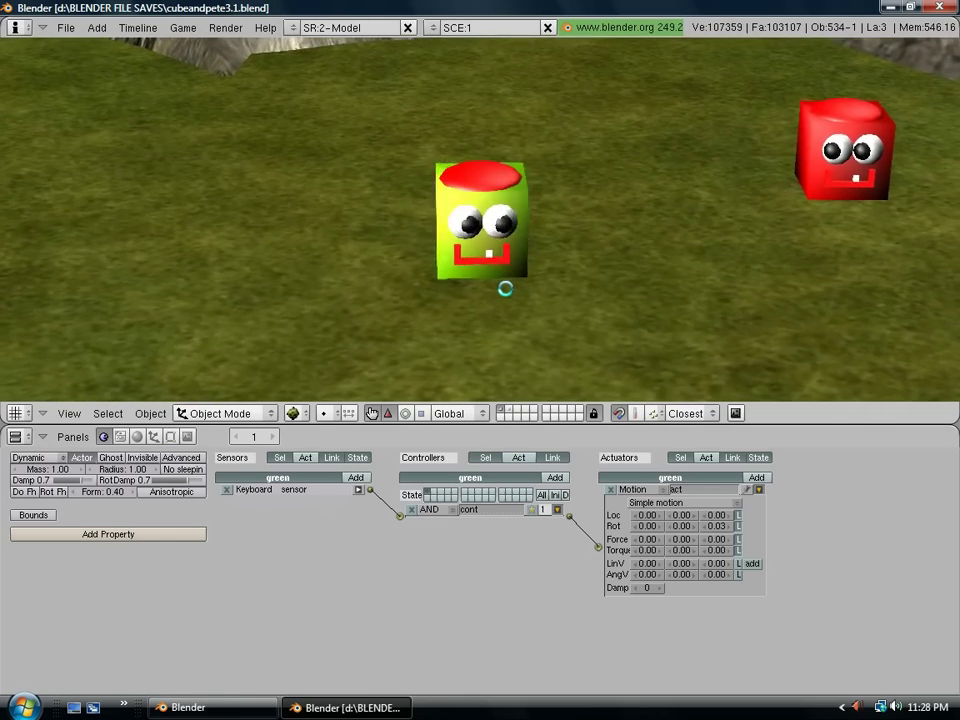
pyautogui.press('Left')
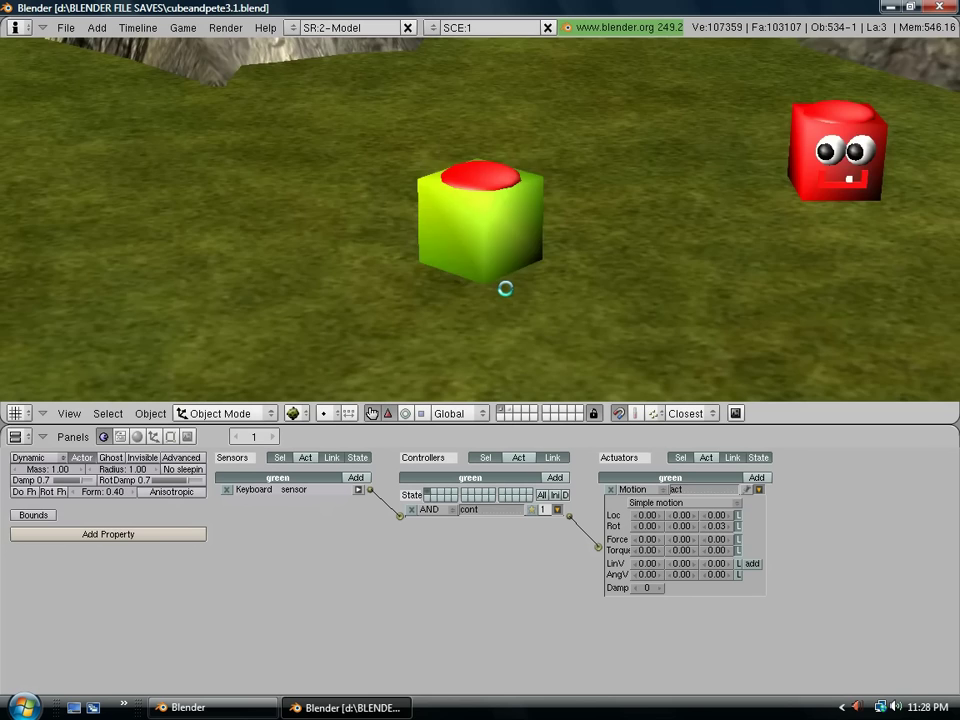
pyautogui.press('Left')
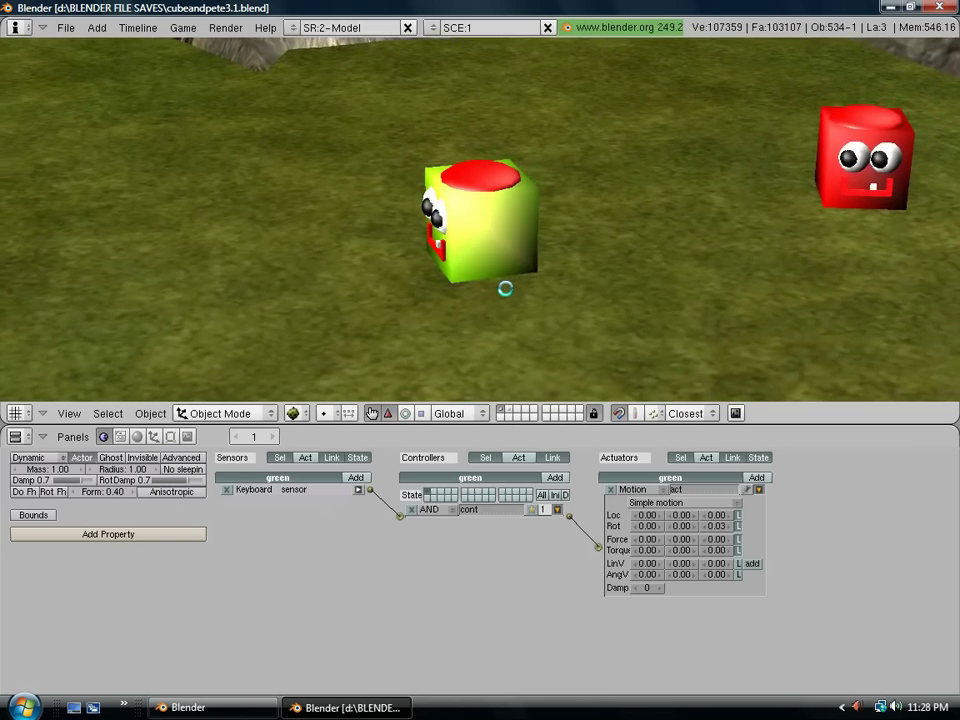
pyautogui.press('Left')
pyautogui.press('Escape')
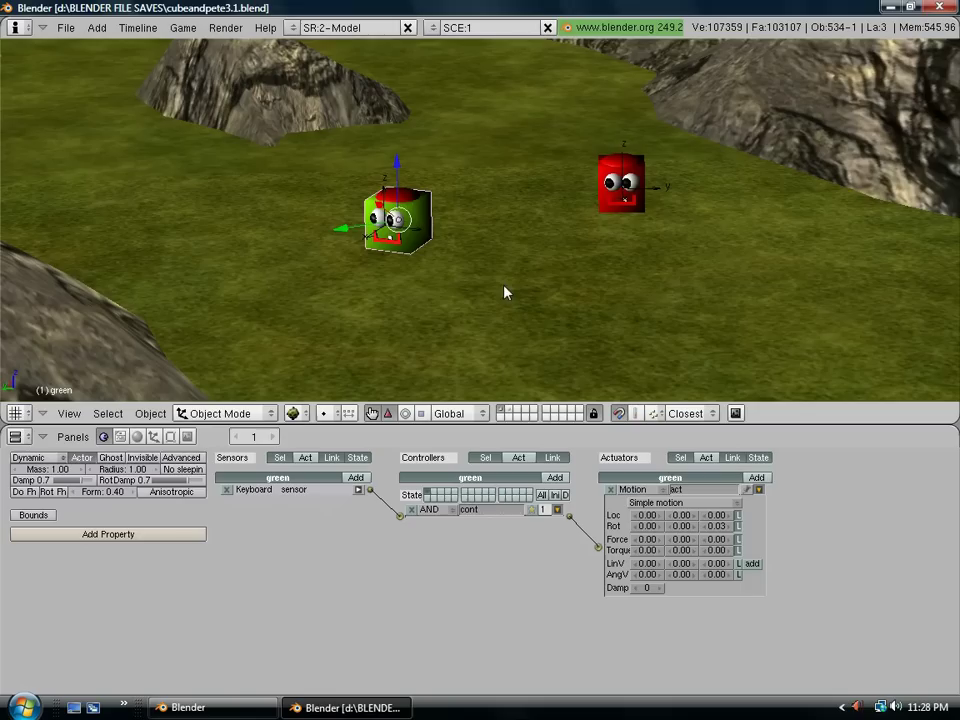
# Step: Fold the first actuator, then add a second sensor, controller and Motion actuator, linking sensor to controller
pyautogui.click(758, 489)
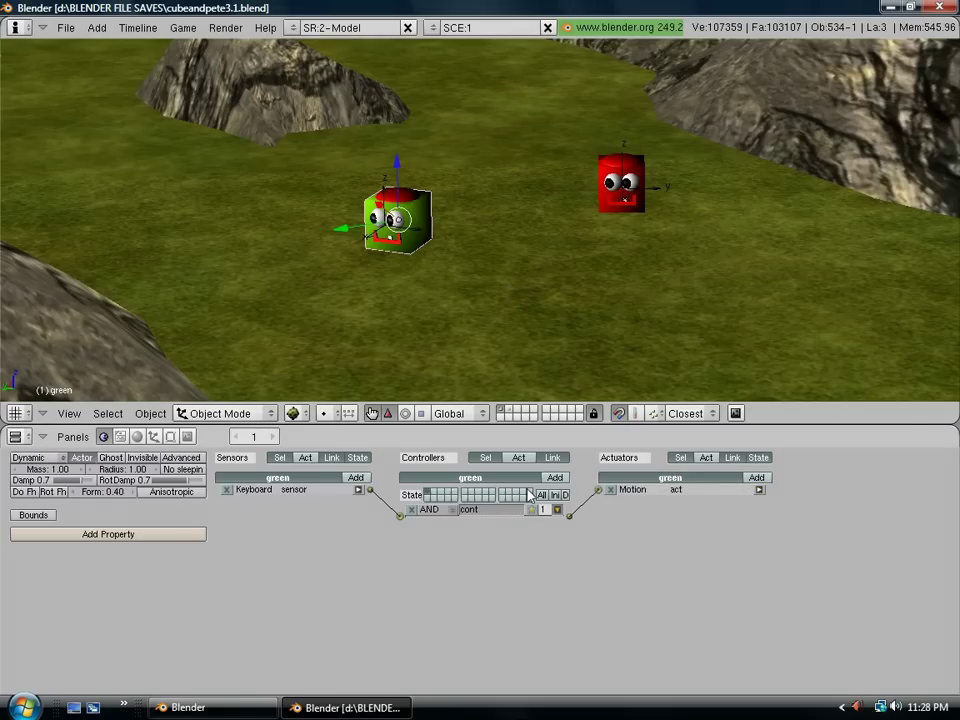
pyautogui.click(355, 477)
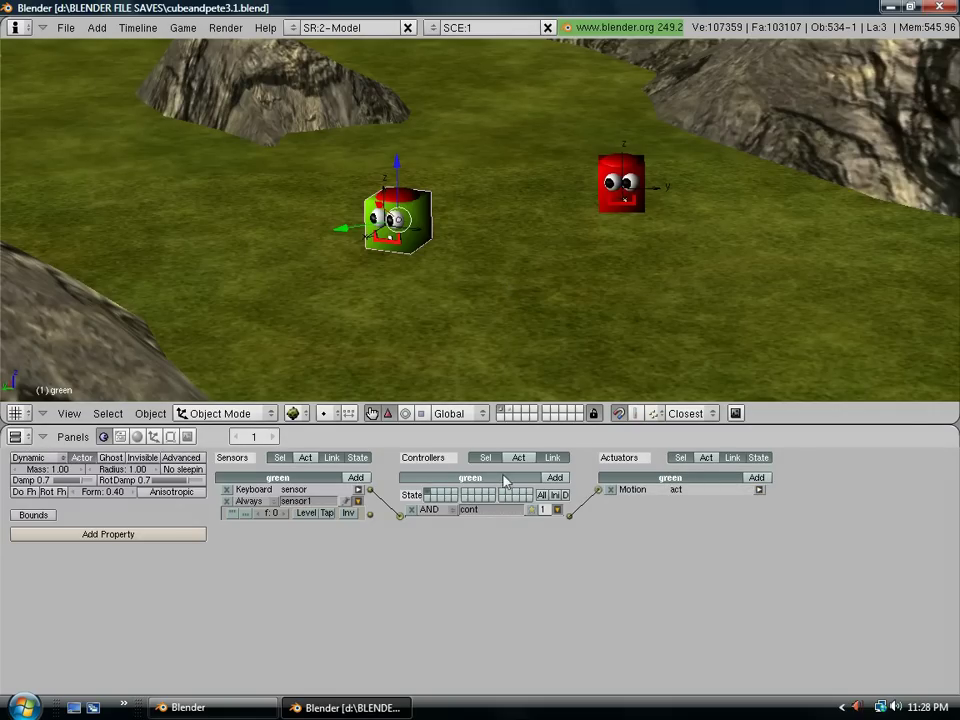
pyautogui.click(554, 478)
pyautogui.click(756, 477)
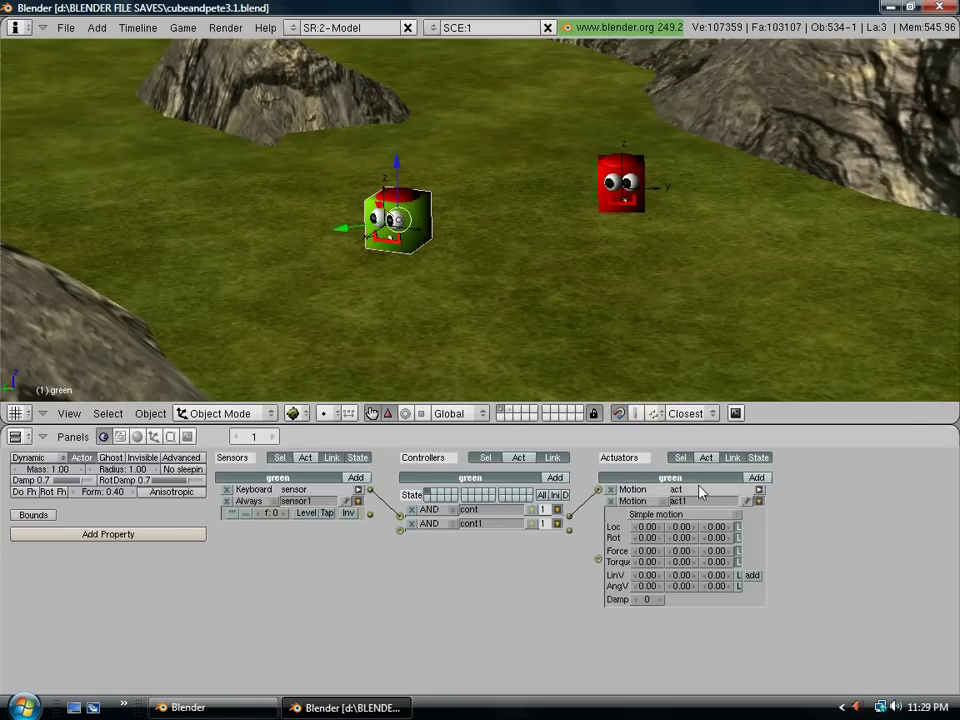
pyautogui.moveTo(369, 514); pyautogui.dragTo(399, 528)
# Step: Make the new sensor a Rightarrow Keyboard sensor and set the new actuator's Z rotation to -0.03
pyautogui.click(274, 505)
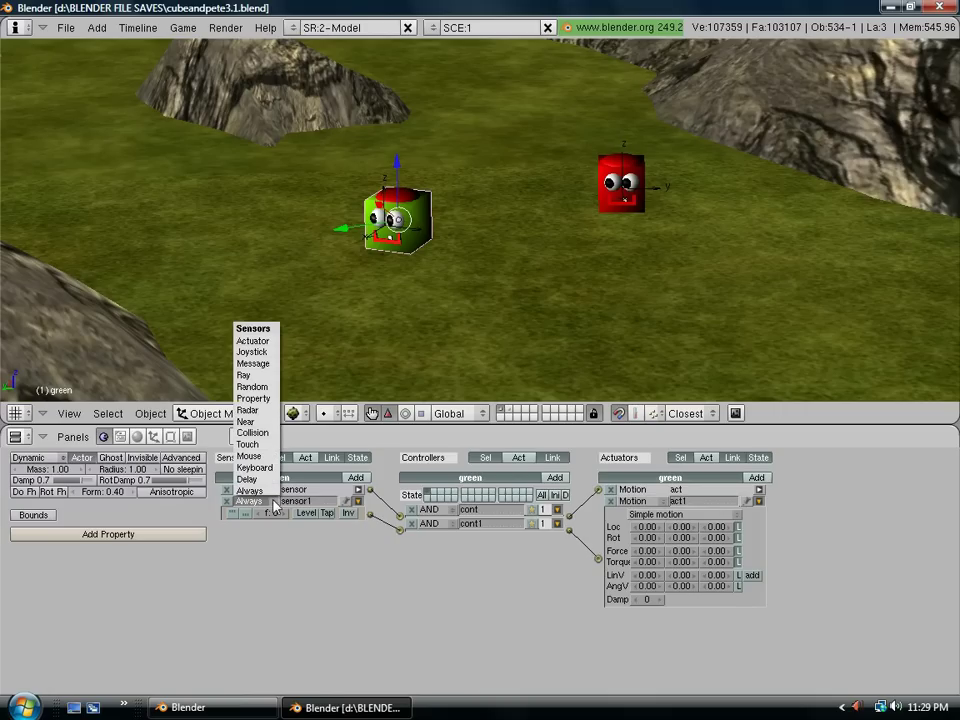
pyautogui.click(268, 476)
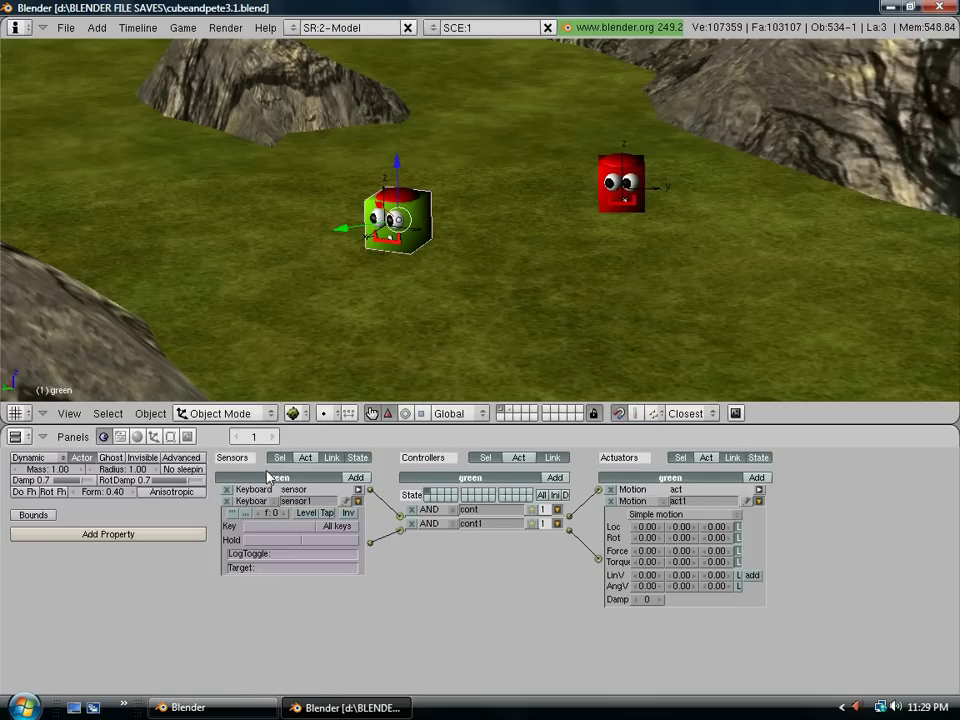
pyautogui.click(267, 527)
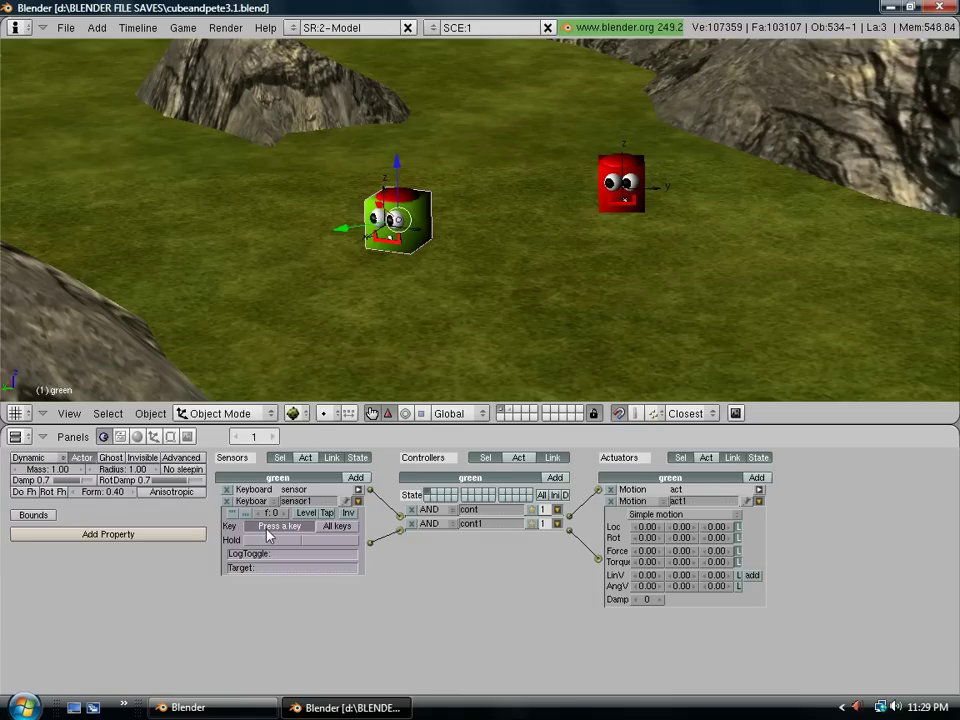
pyautogui.press('Right')
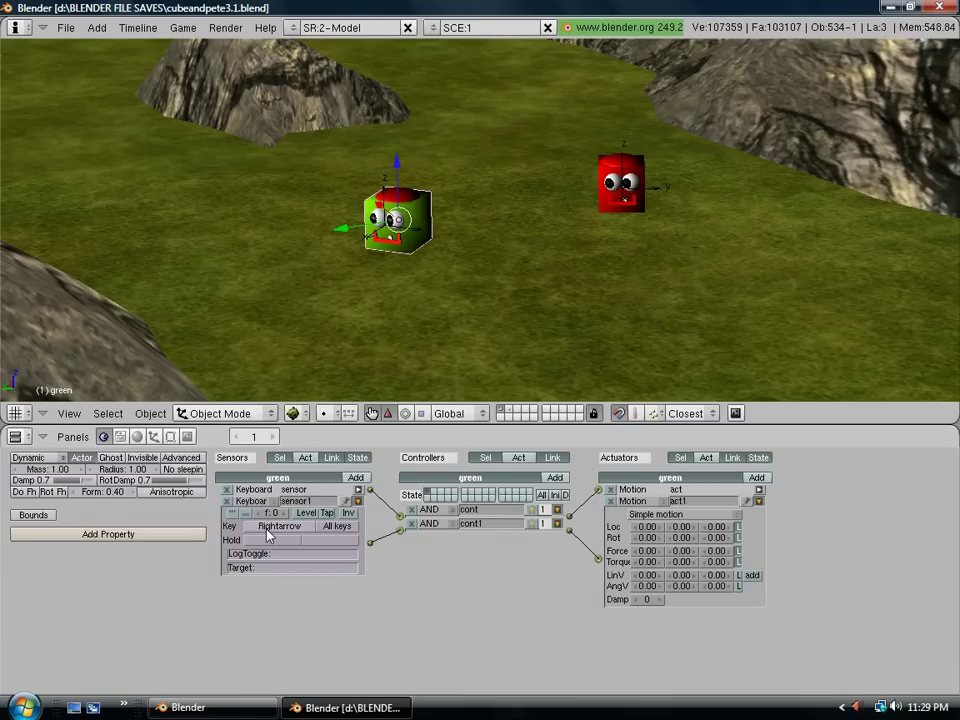
pyautogui.click(358, 501)
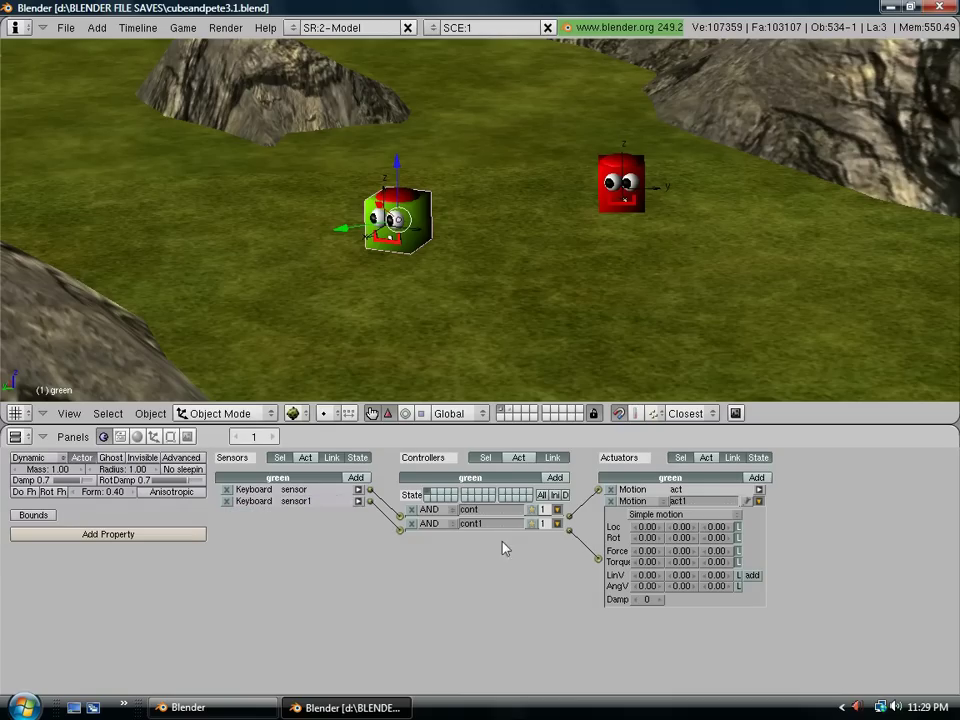
pyautogui.click(715, 539)
pyautogui.press('Return')
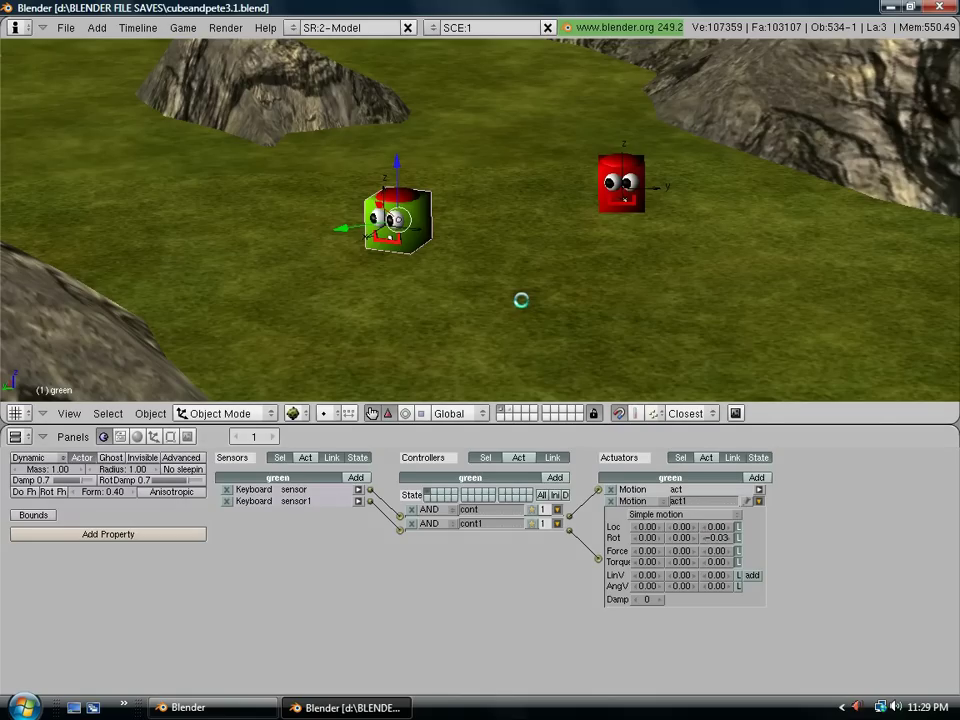
pyautogui.press('Right')
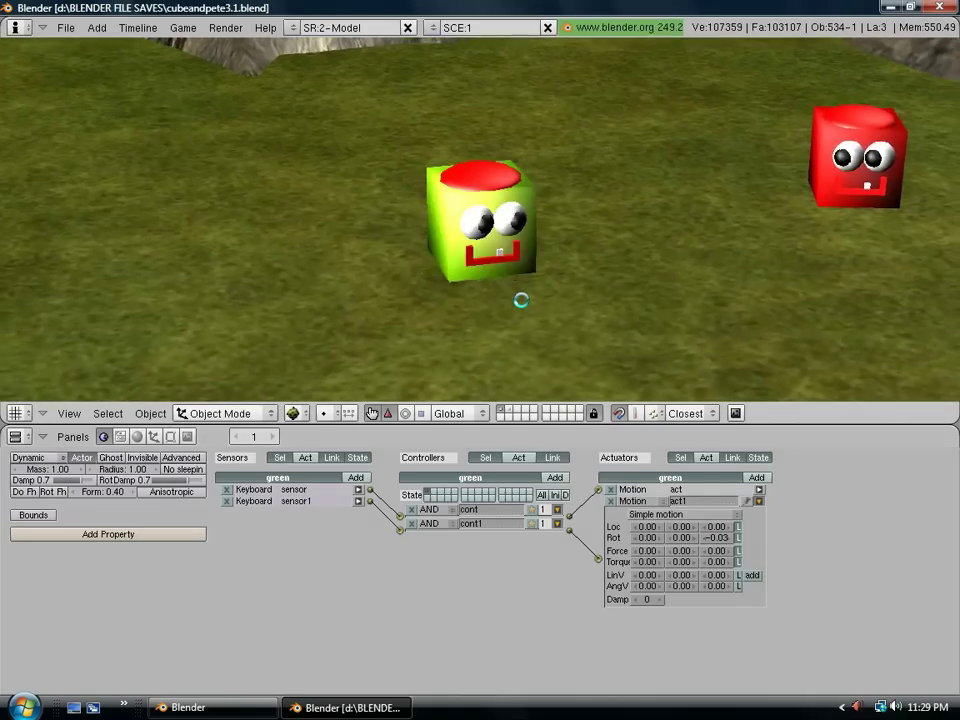
pyautogui.press('Right')
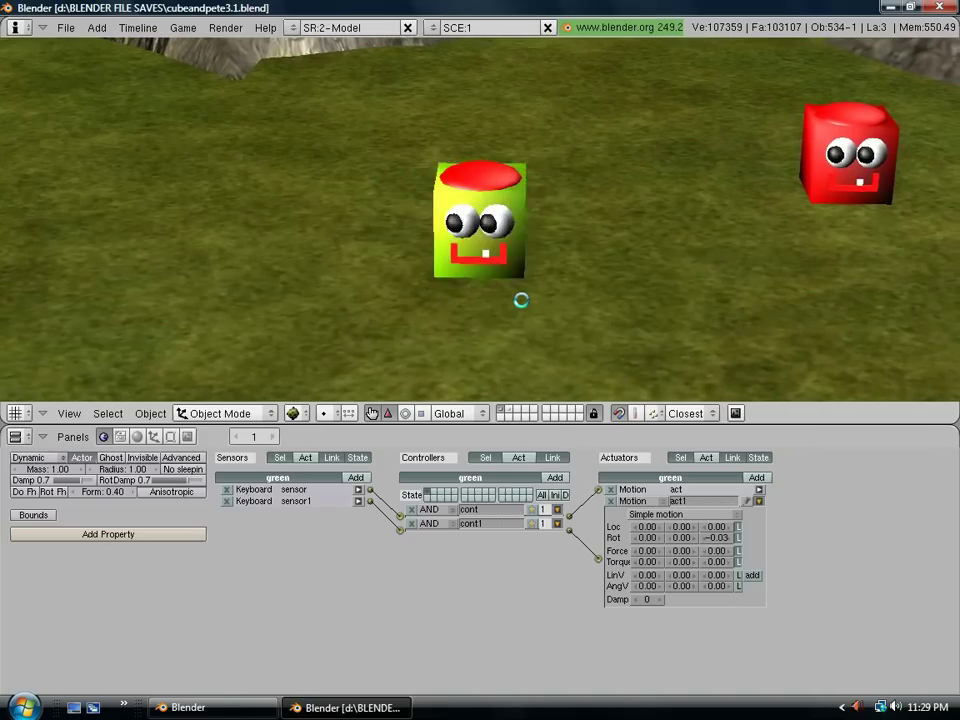
pyautogui.press('Left')
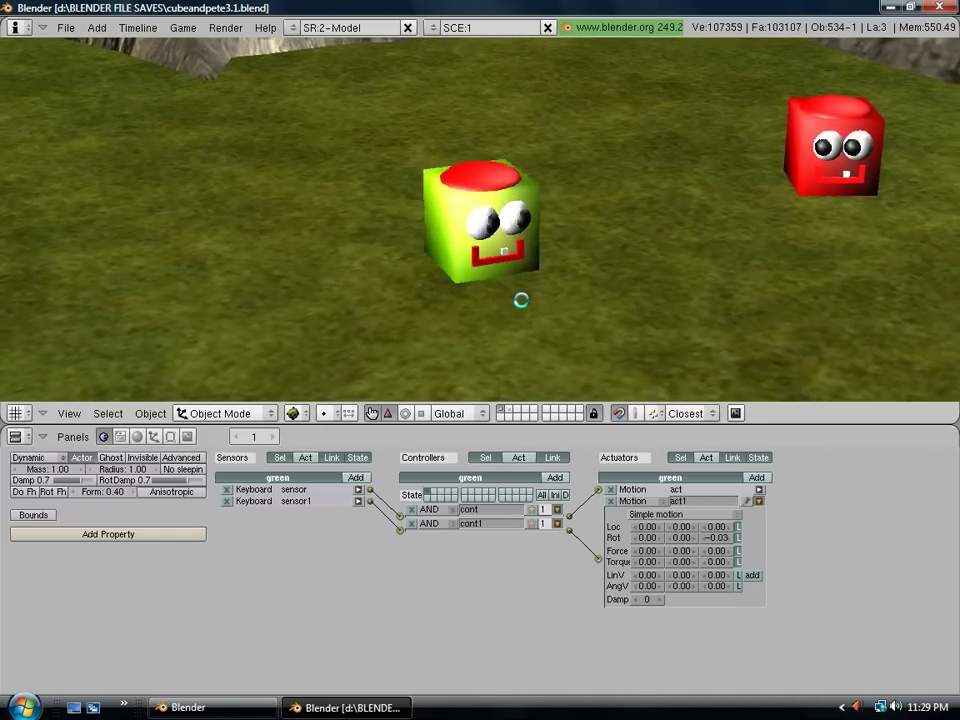
pyautogui.press('Left')
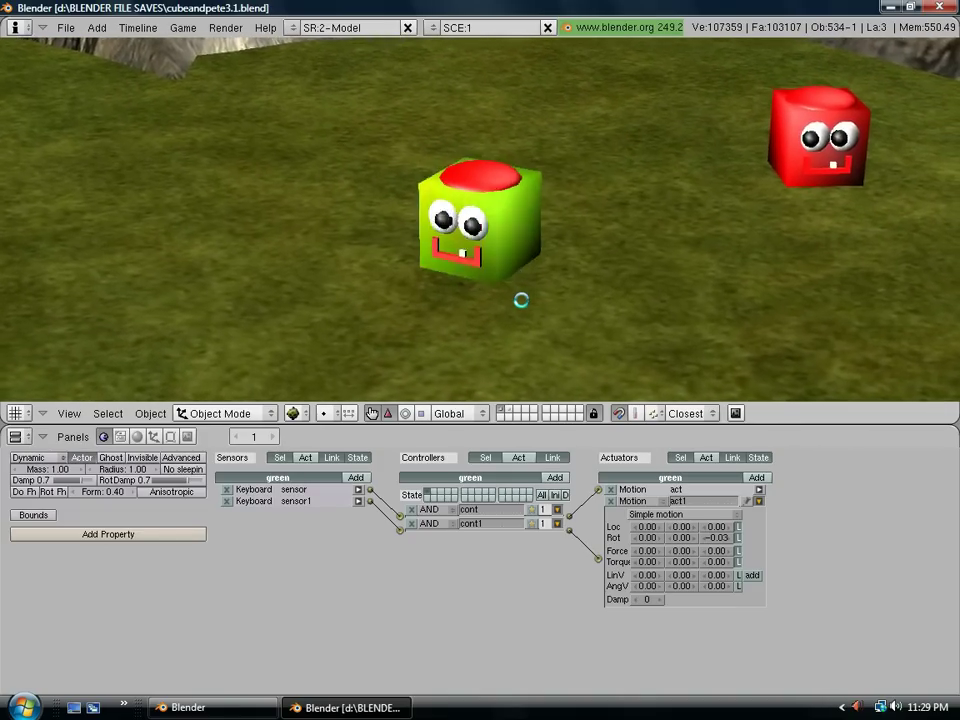
pyautogui.press('Escape')
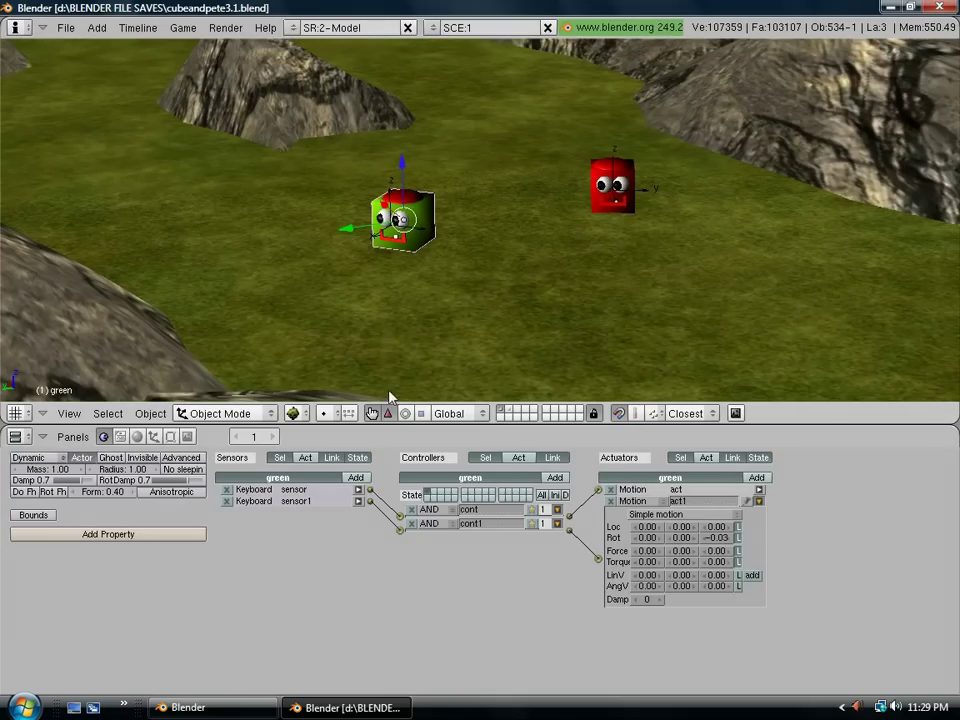
# Step: Add two more sensors, controllers and a third Motion actuator, collapse act1, and wire sensor2 → cont3 → act3
pyautogui.click(358, 478)
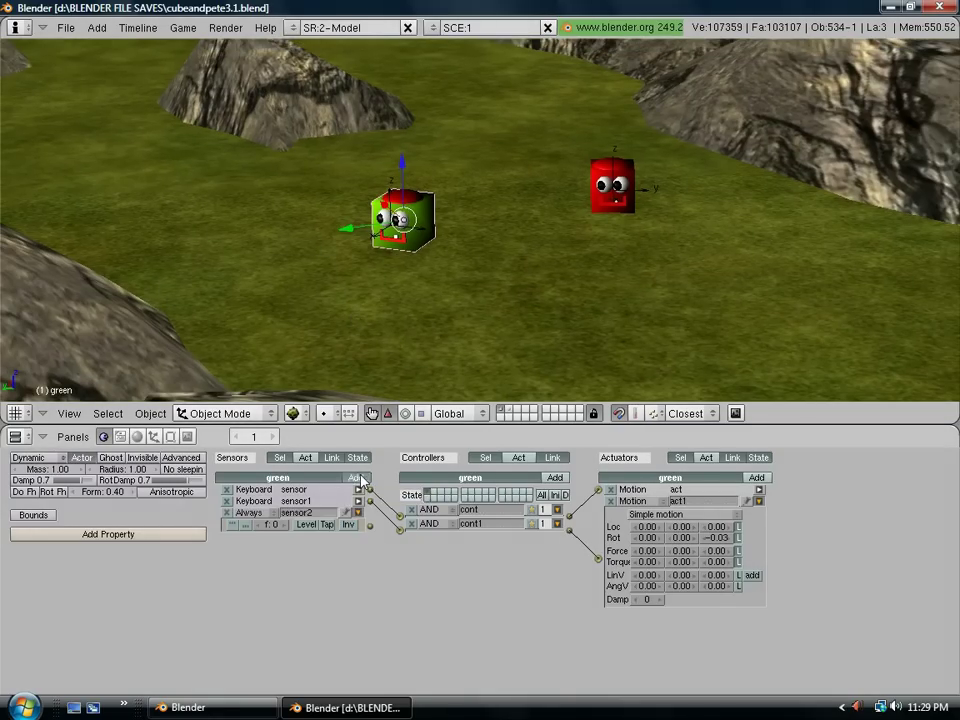
pyautogui.click(359, 478)
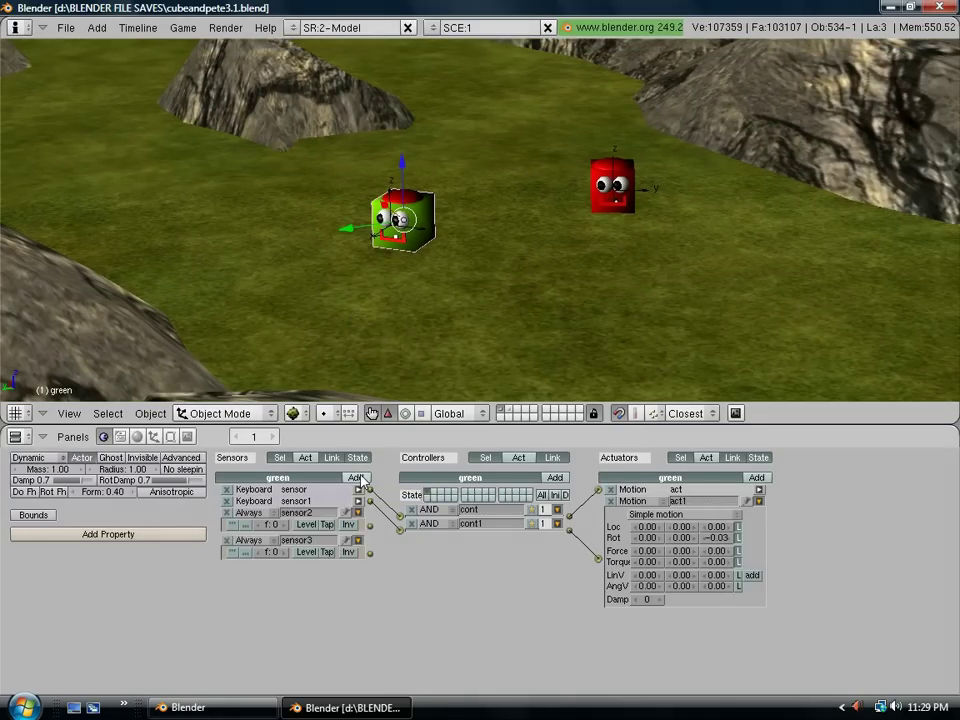
pyautogui.click(555, 478)
pyautogui.click(555, 478)
pyautogui.click(756, 478)
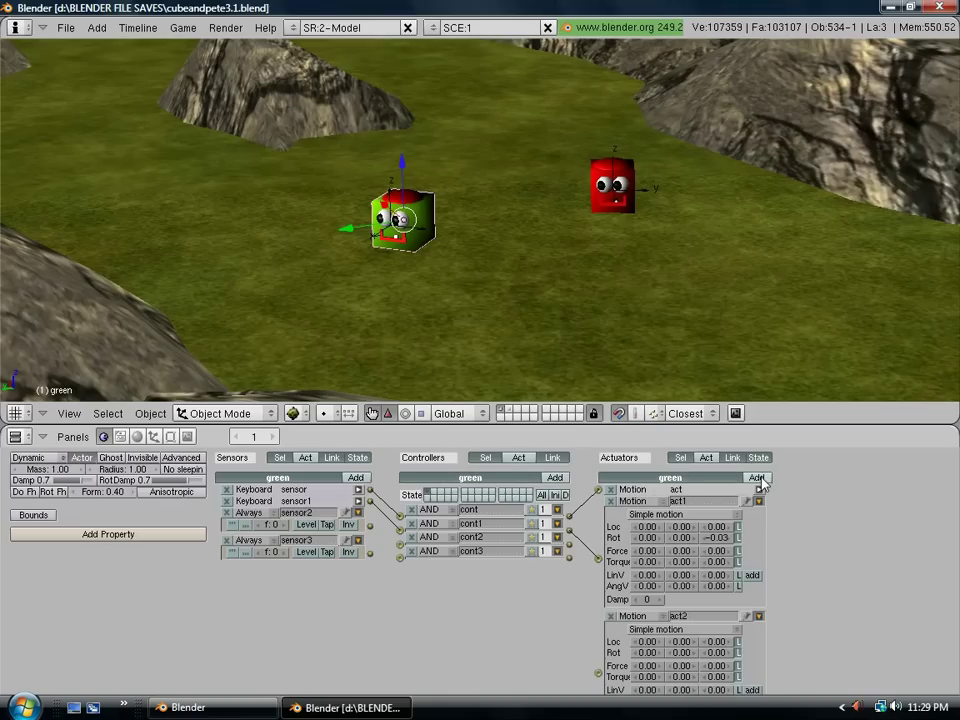
pyautogui.click(759, 501)
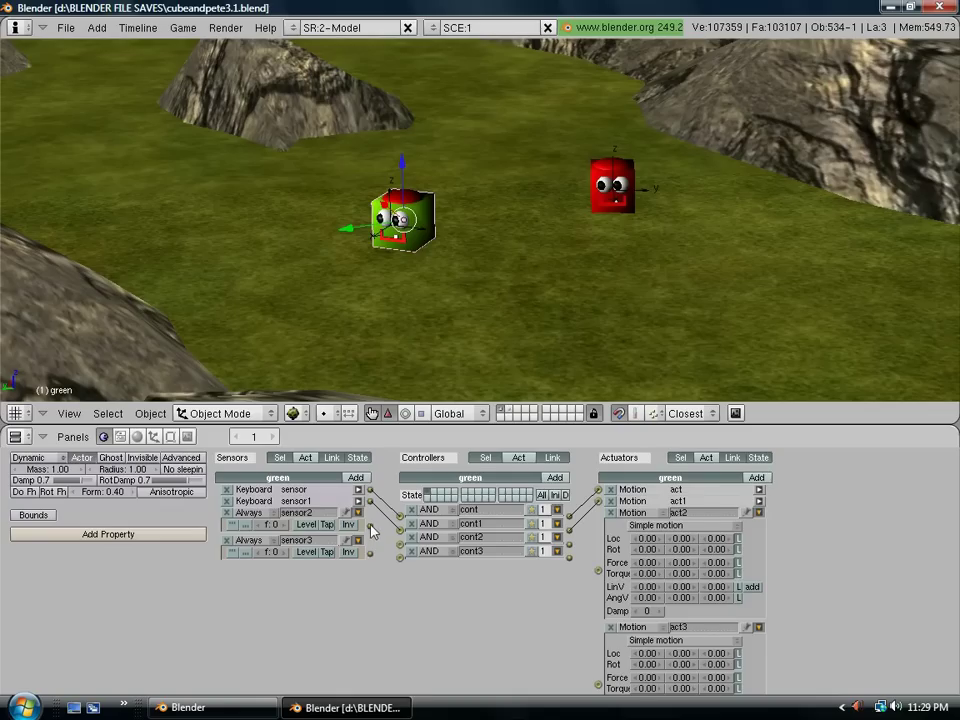
pyautogui.moveTo(370, 526); pyautogui.dragTo(400, 554)
pyautogui.moveTo(569, 558); pyautogui.dragTo(598, 686)
# Step: Switch sensor2 and sensor3 from Always to Keyboard sensors
pyautogui.click(248, 512)
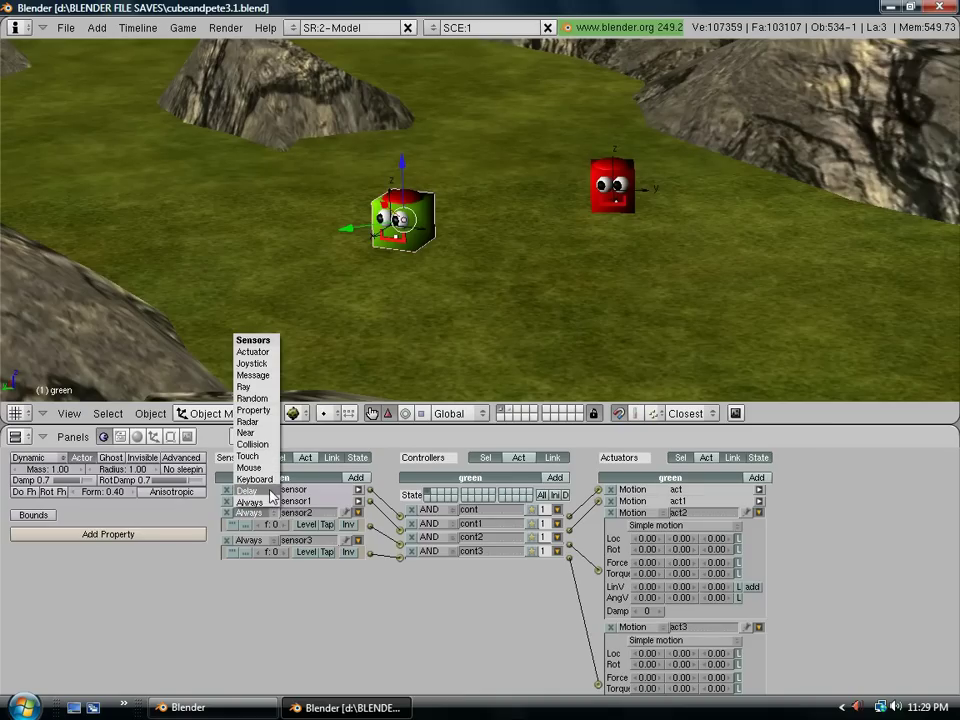
pyautogui.click(266, 481)
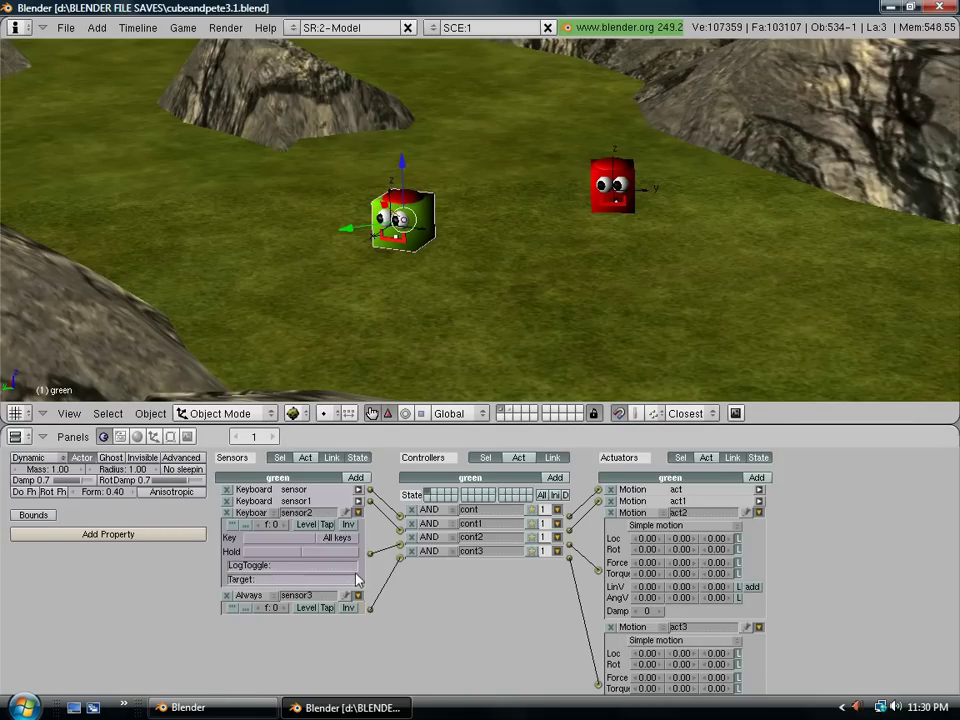
pyautogui.click(273, 596)
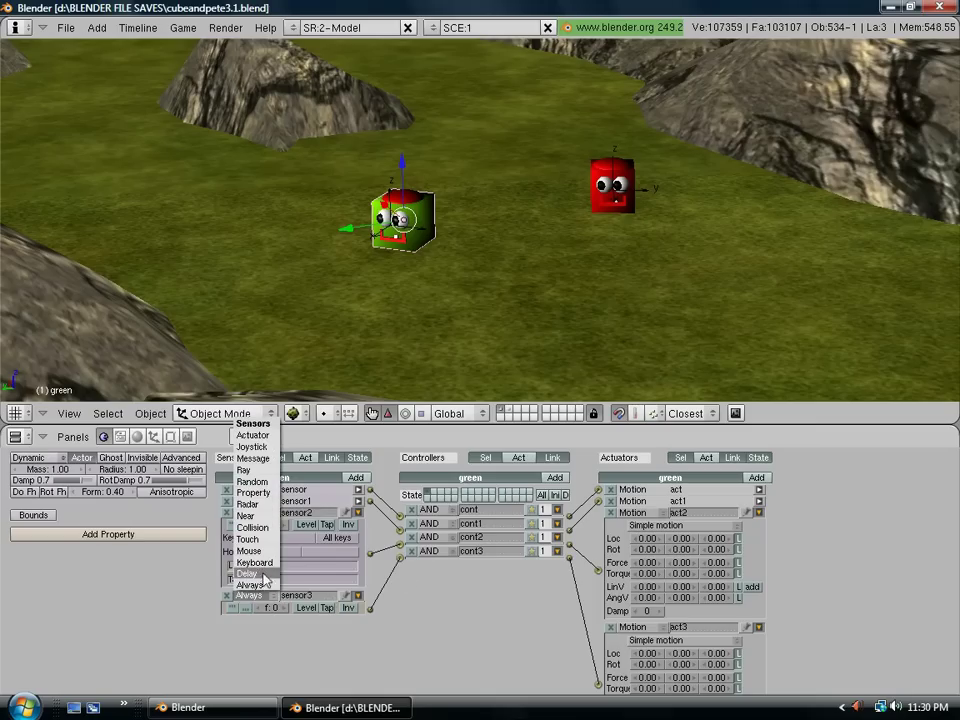
pyautogui.click(250, 572)
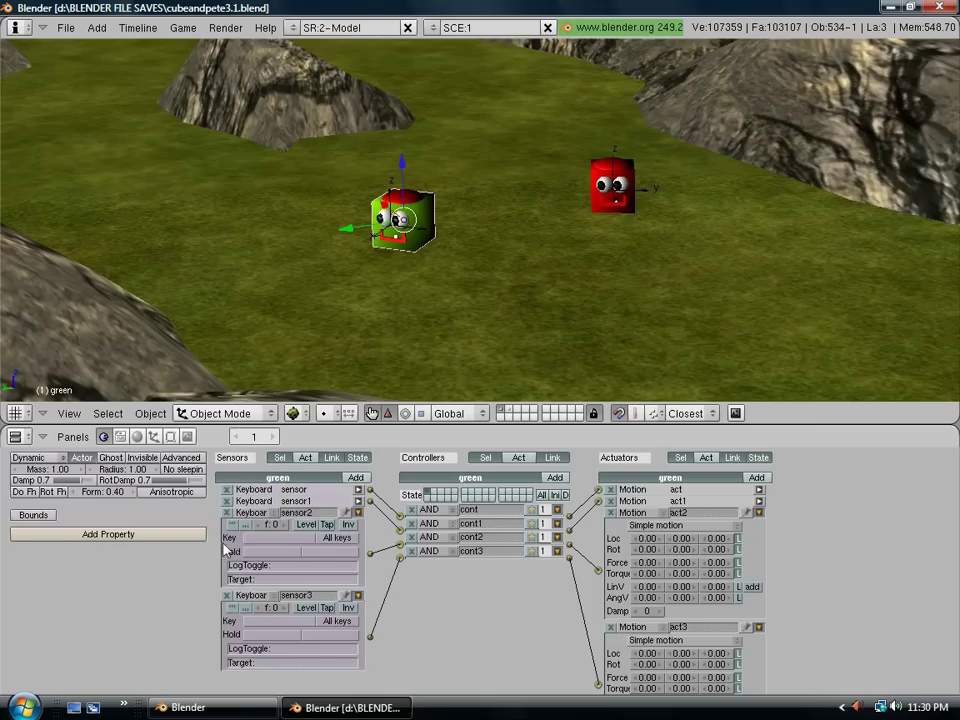
# Step: Assign the Up arrow to sensor2, collapse it, and give act2 a Force X of 10
pyautogui.click(277, 542)
pyautogui.press('Up')
pyautogui.click(359, 513)
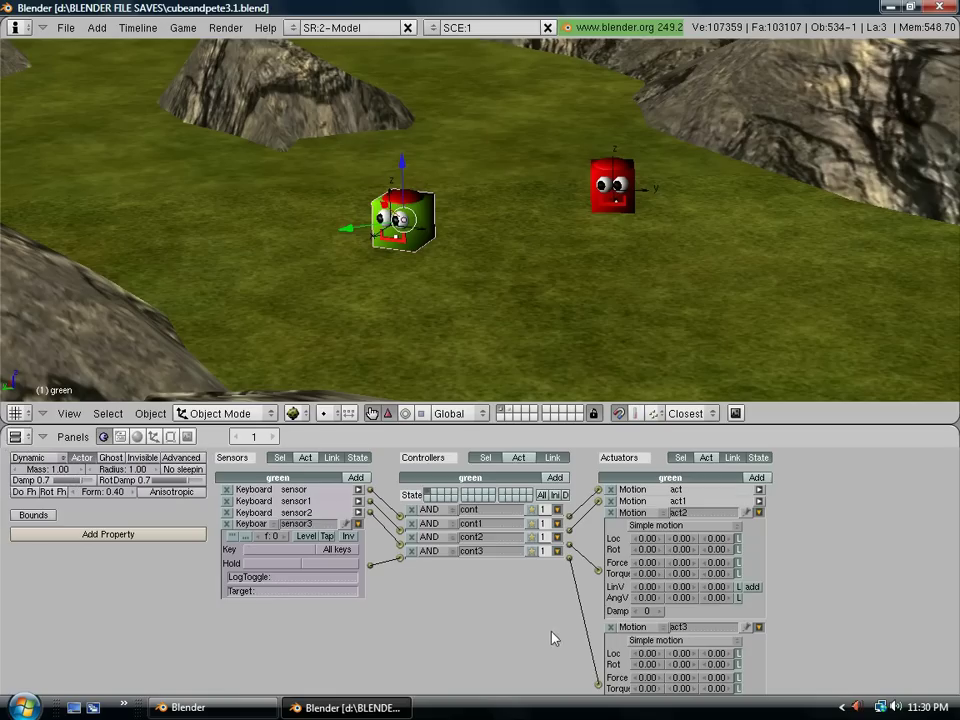
pyautogui.click(648, 566)
pyautogui.press('Return')
pyautogui.click(758, 513)
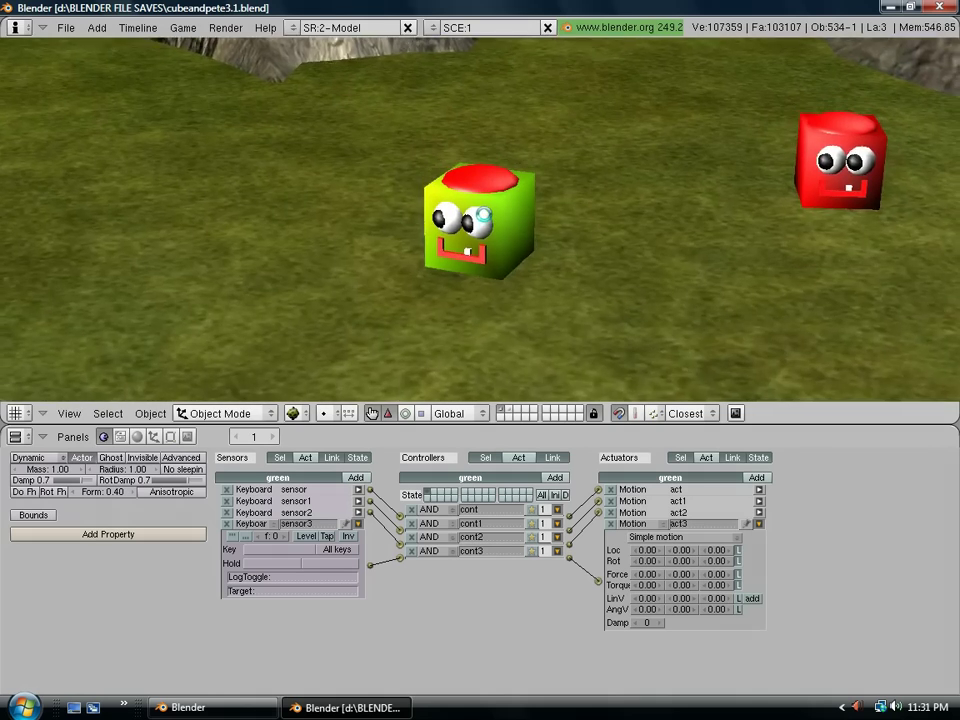
pyautogui.press('Left')
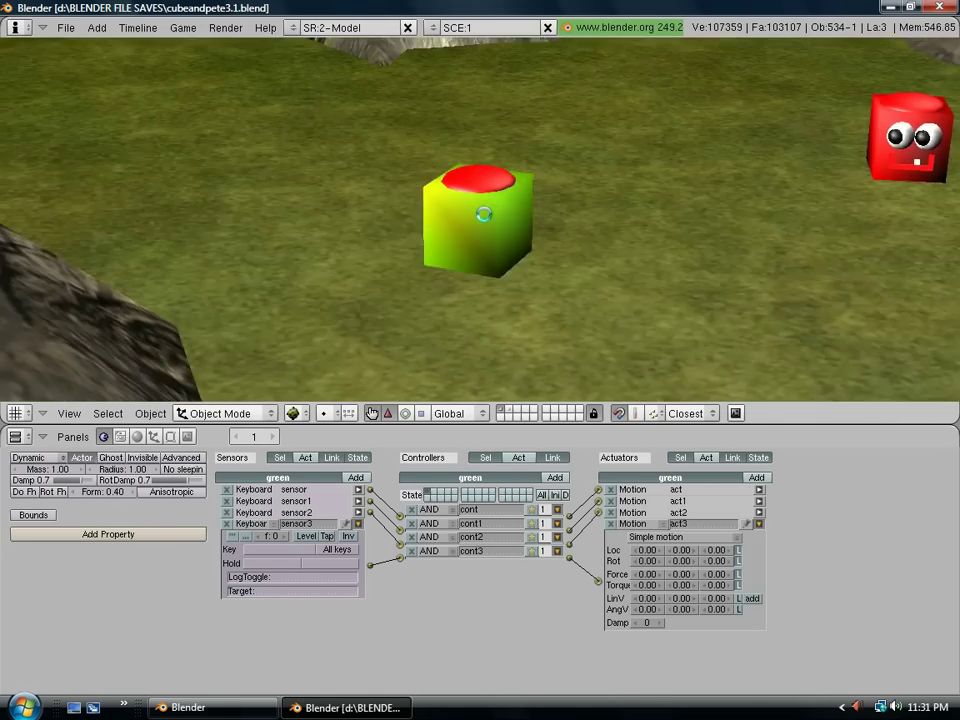
pyautogui.press('Left')
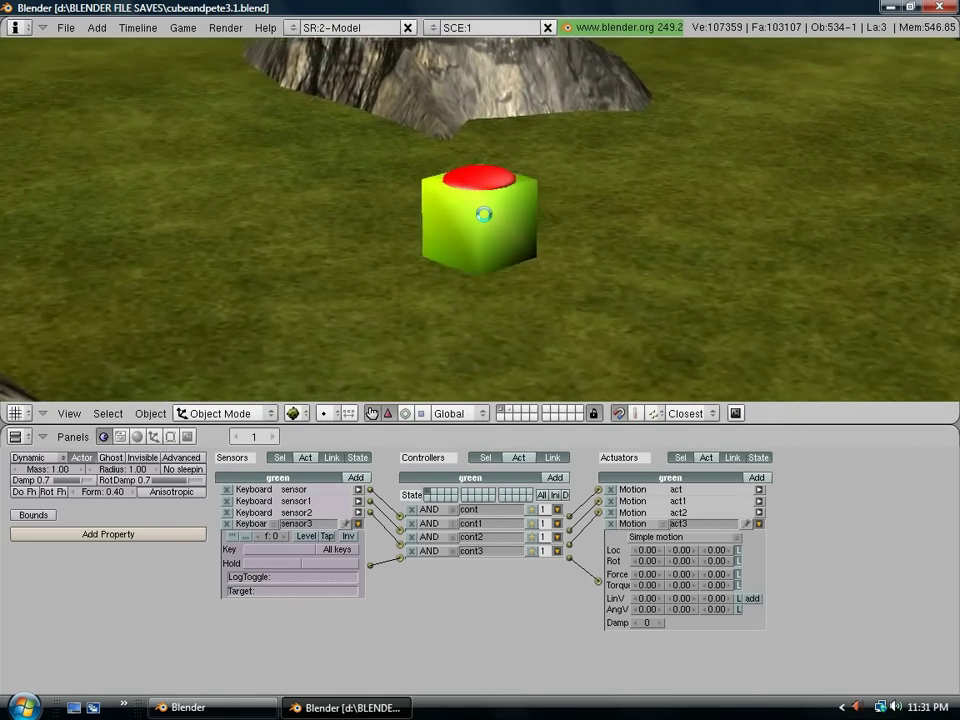
pyautogui.press('Left')
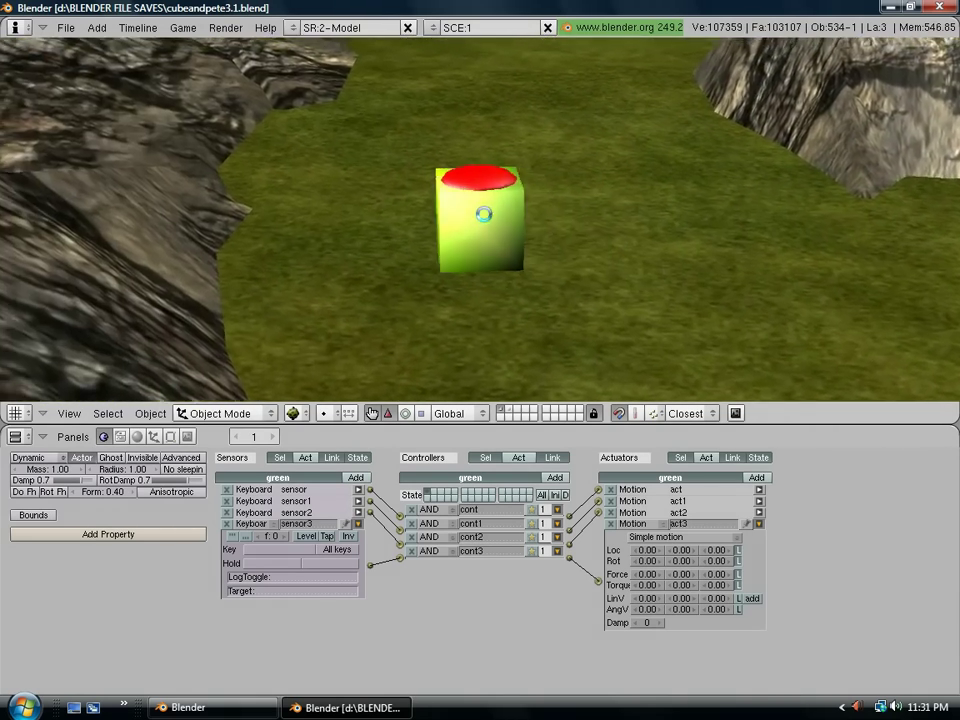
pyautogui.press('Left')
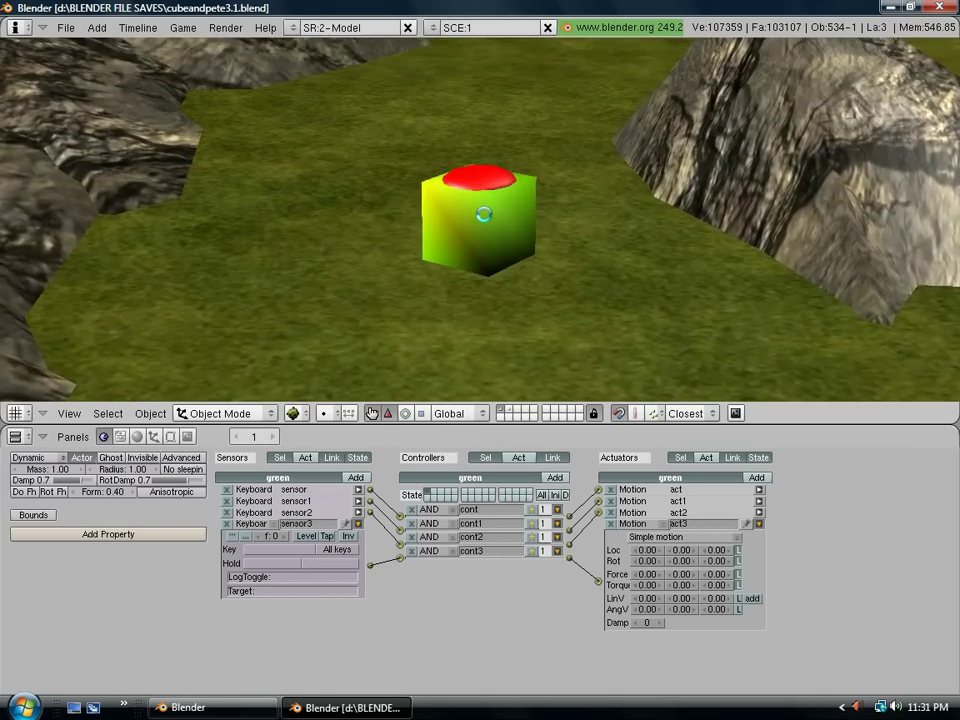
pyautogui.press('Left')
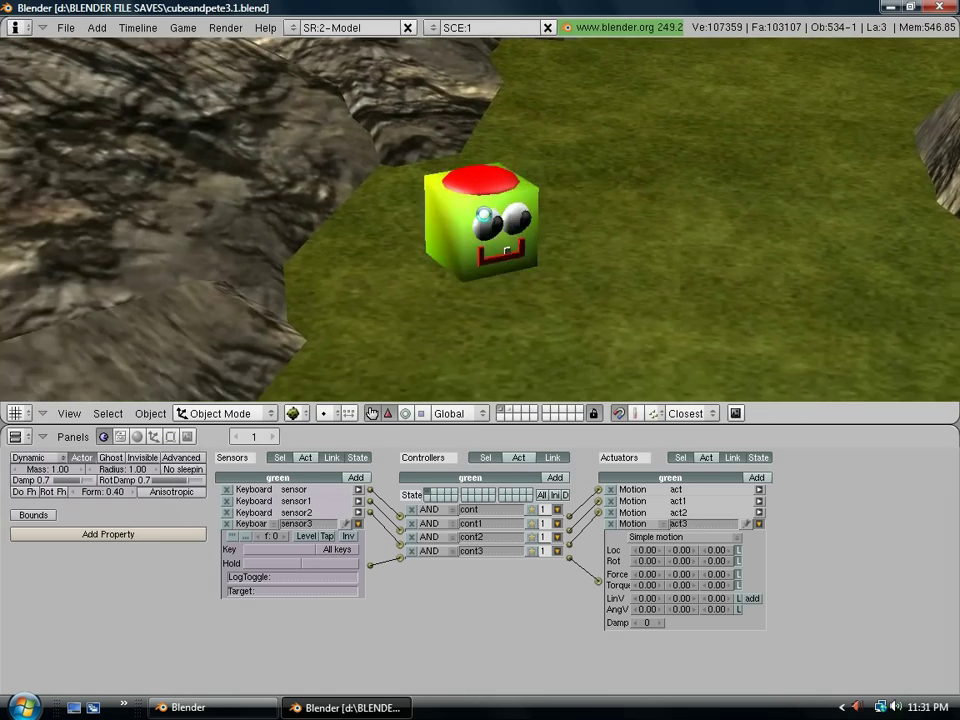
pyautogui.press('Escape')
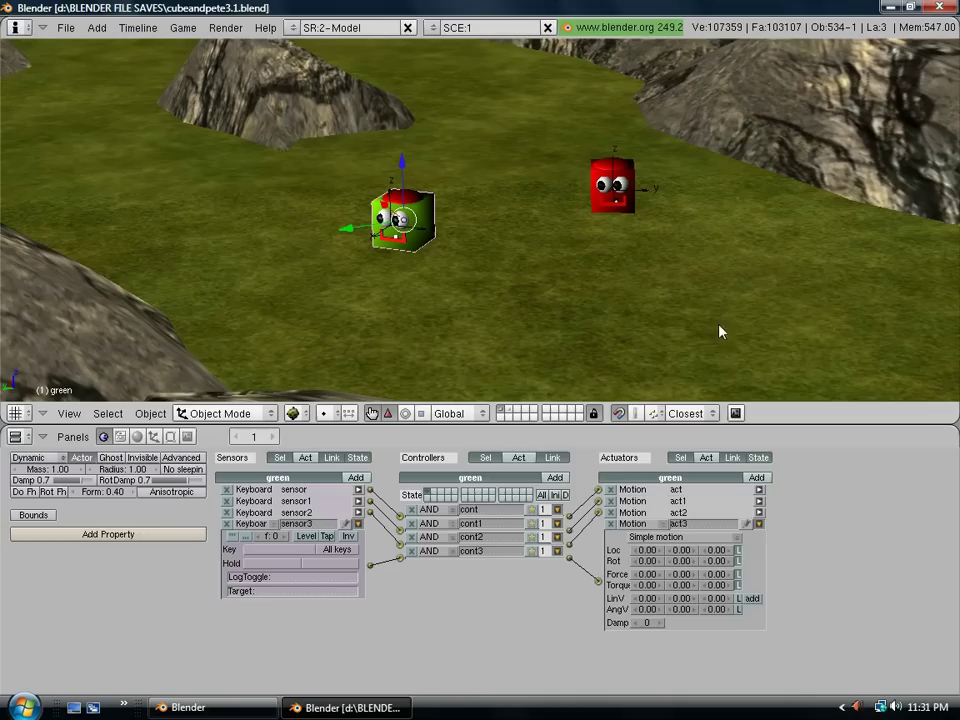
# Step: Expand act2 and raise its Force X to 15
pyautogui.click(759, 513)
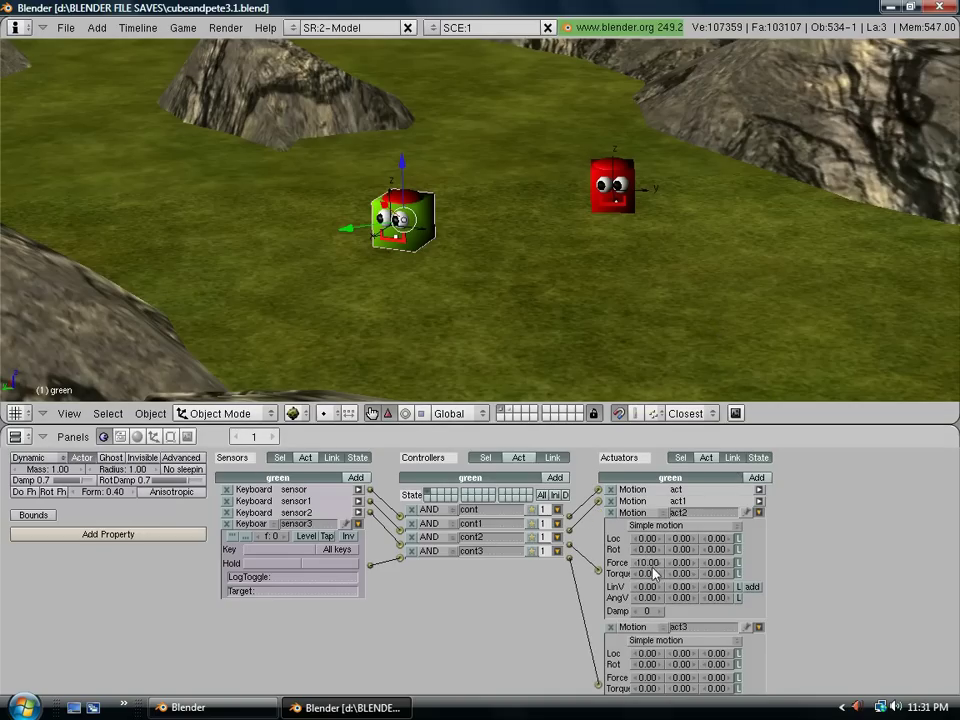
pyautogui.click(637, 564)
pyautogui.write('15')
pyautogui.press('Return')
# Step: Test-play the game, turning the cube with the Right arrow, then stop
pyautogui.press('p')
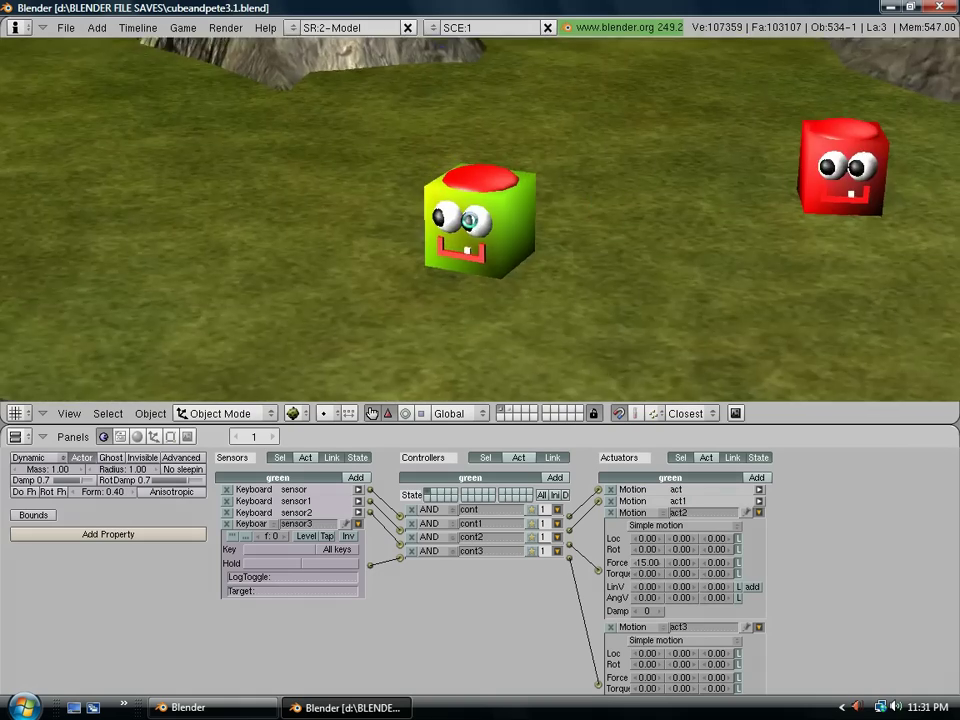
pyautogui.press('Right')
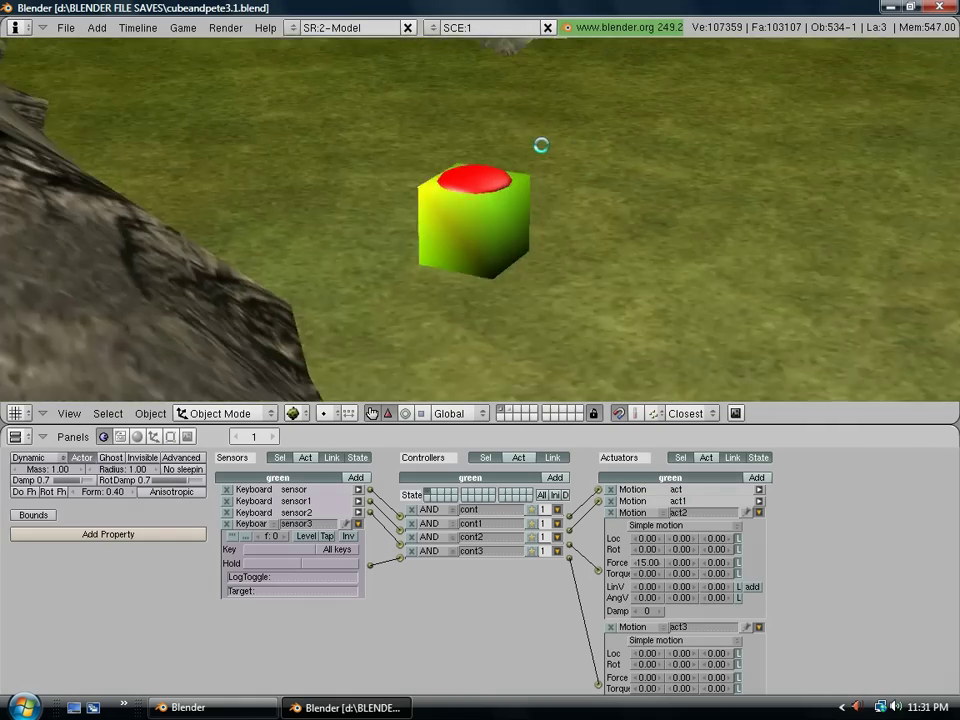
pyautogui.press('Right')
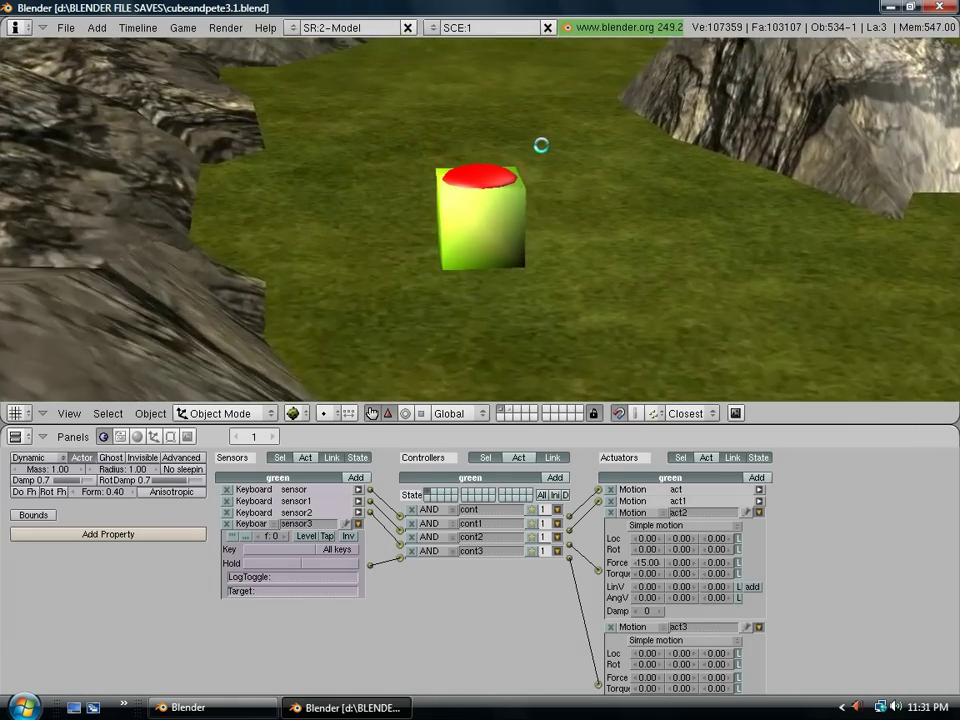
pyautogui.press('Right')
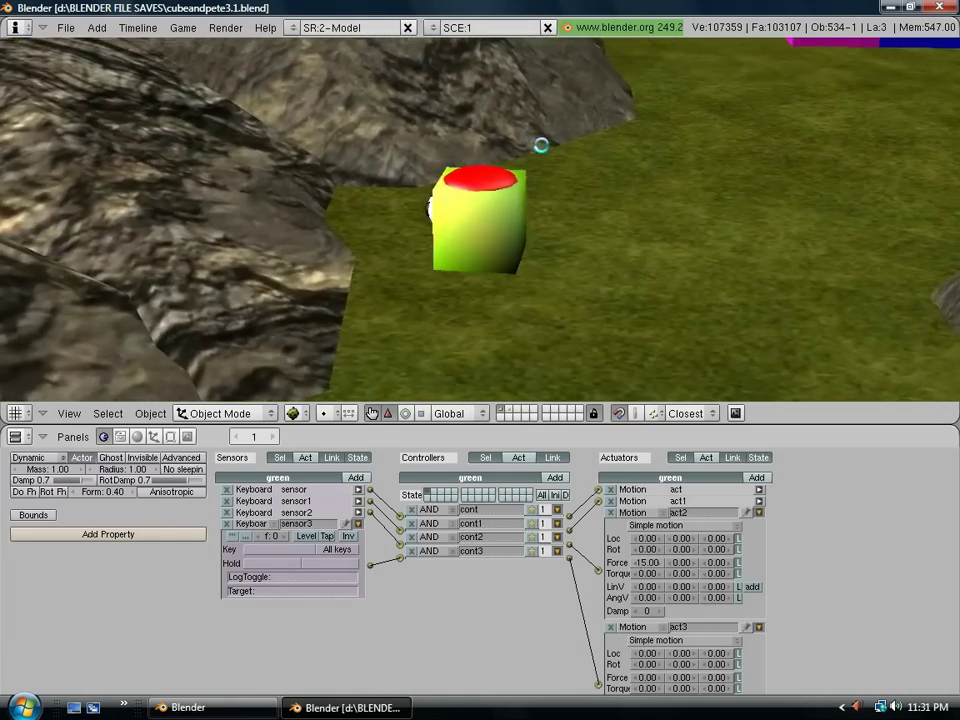
pyautogui.press('Escape')
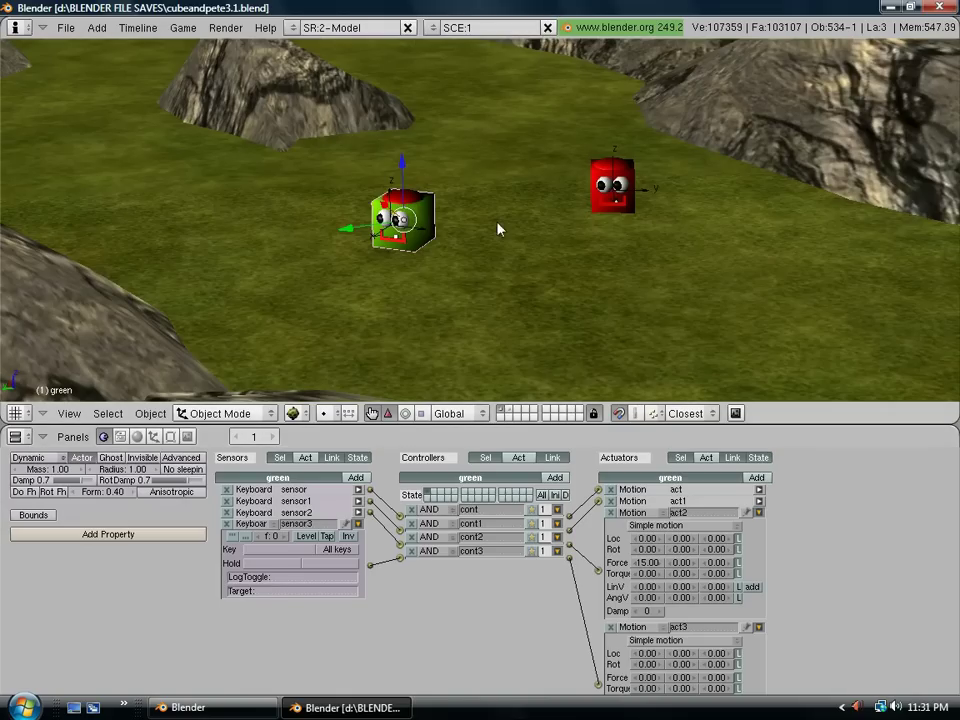
# Step: Set sensor3's key and act3's Force X to -15, collapsing act2, sensor3 and act3
pyautogui.click(759, 513)
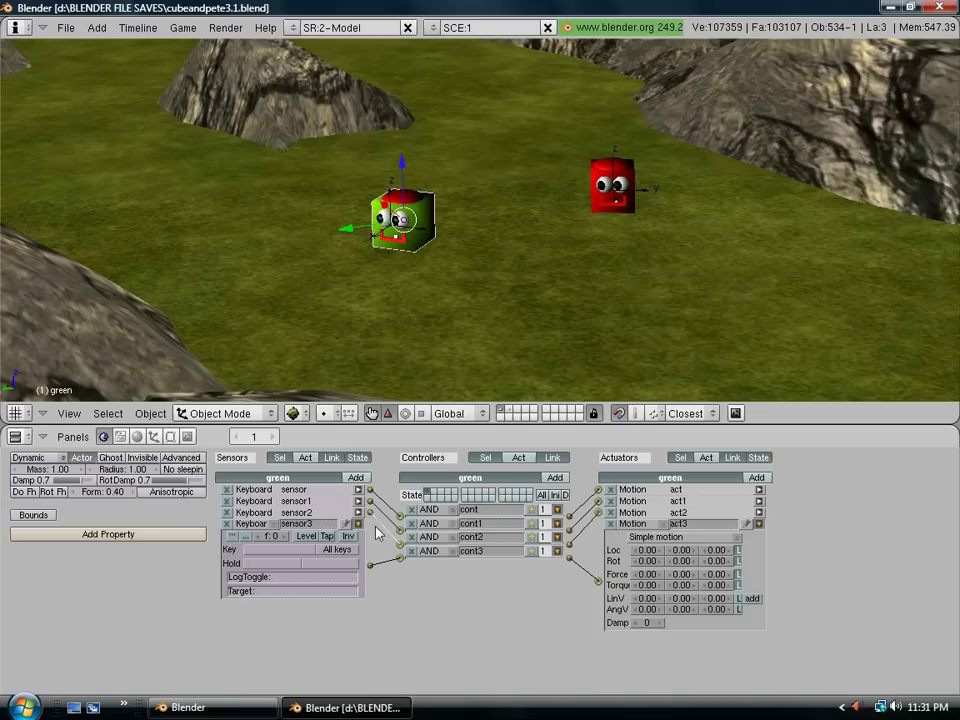
pyautogui.click(268, 550)
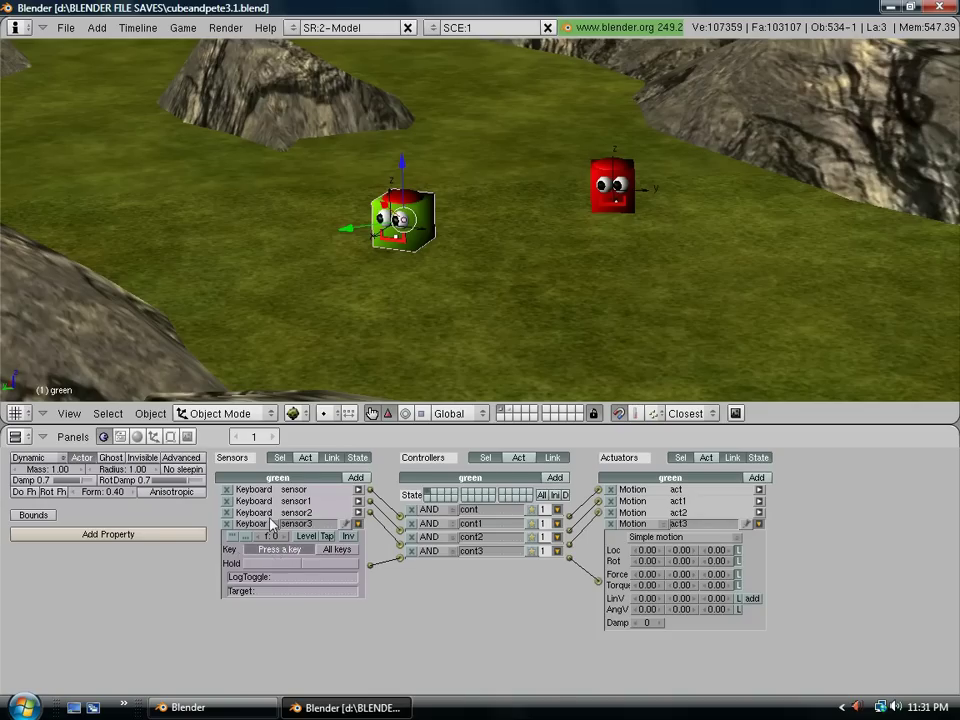
pyautogui.click(357, 524)
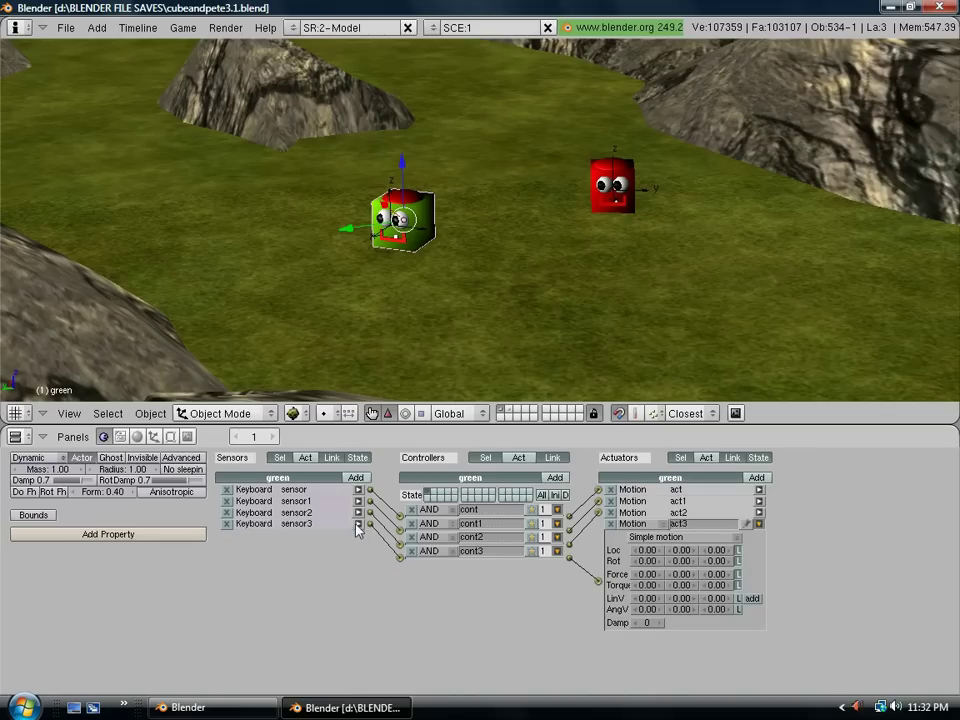
pyautogui.click(648, 574)
pyautogui.click(759, 524)
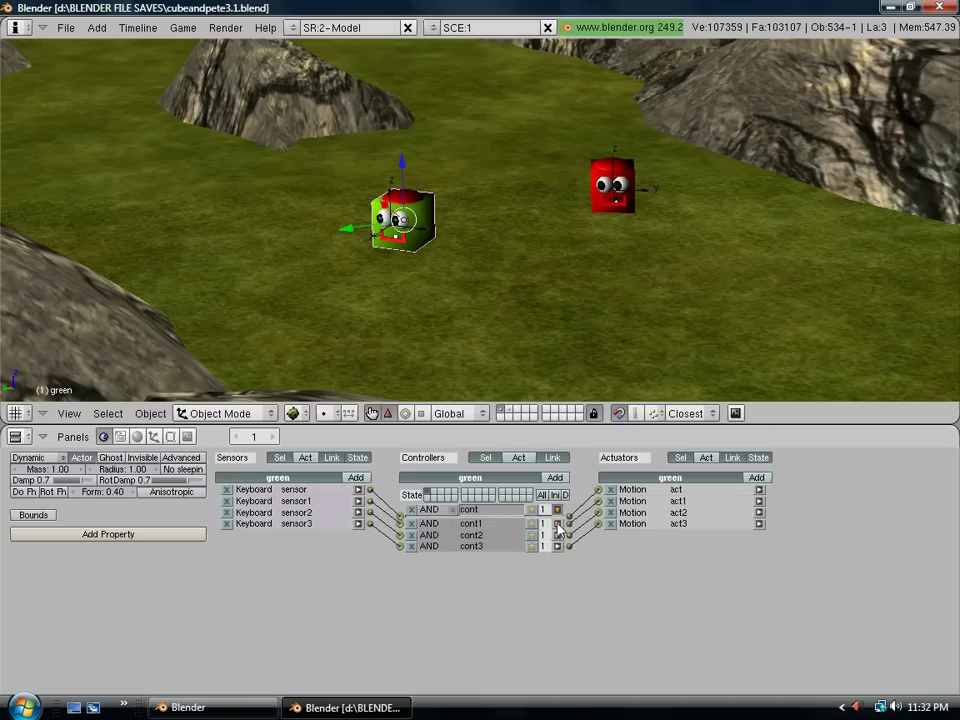
# Step: Collapse the 'cont' controller, start the game with P, and turn the cube left twice
pyautogui.click(556, 524)
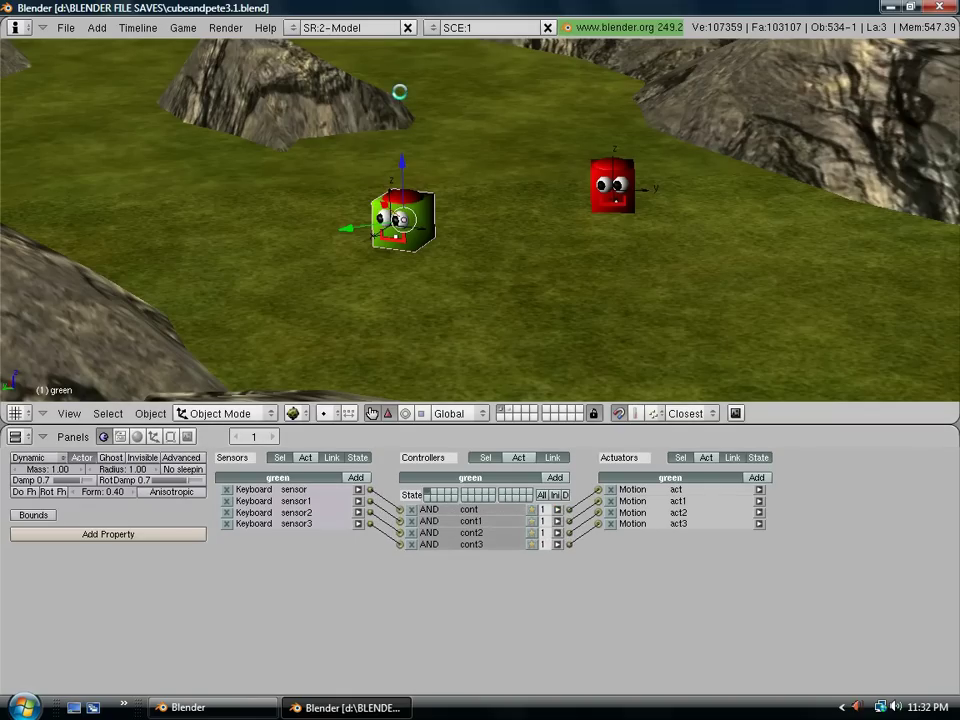
pyautogui.press('p')
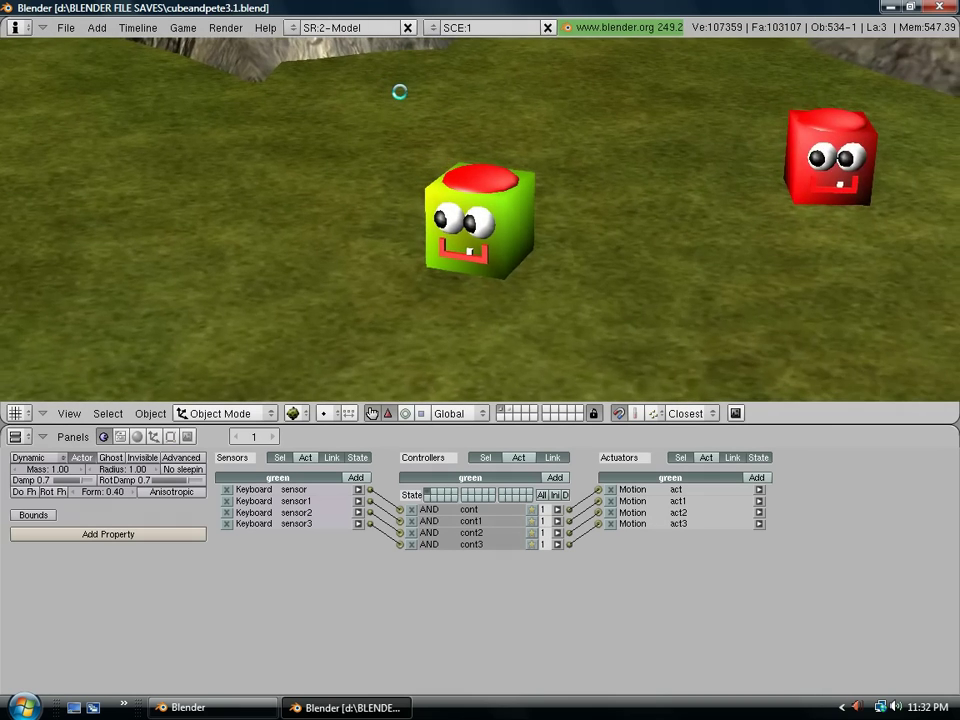
pyautogui.press('Left')
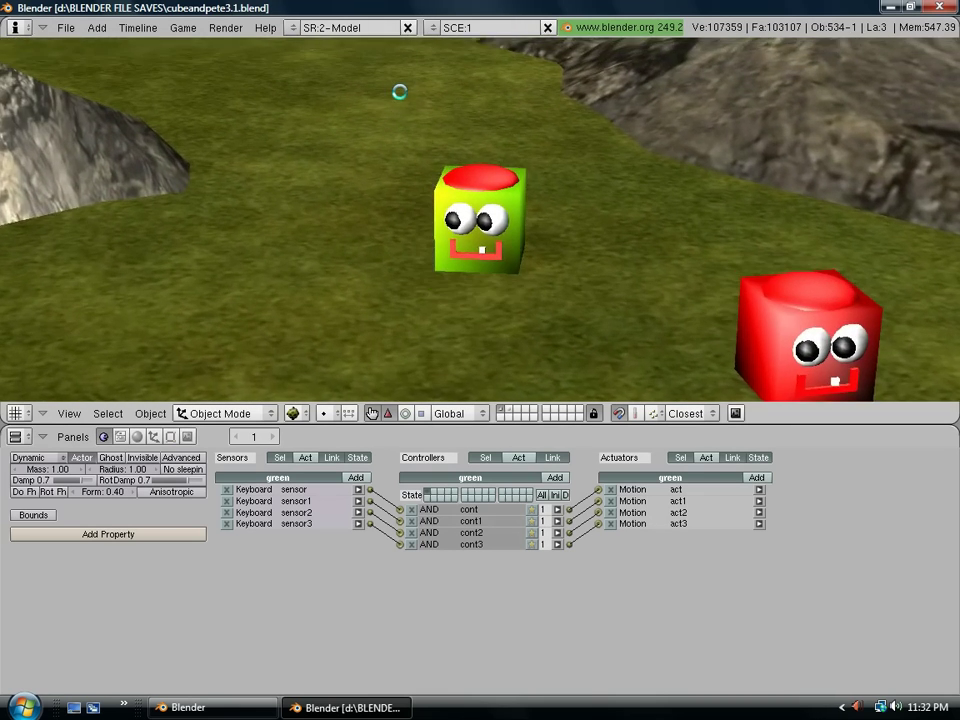
pyautogui.press('Left')
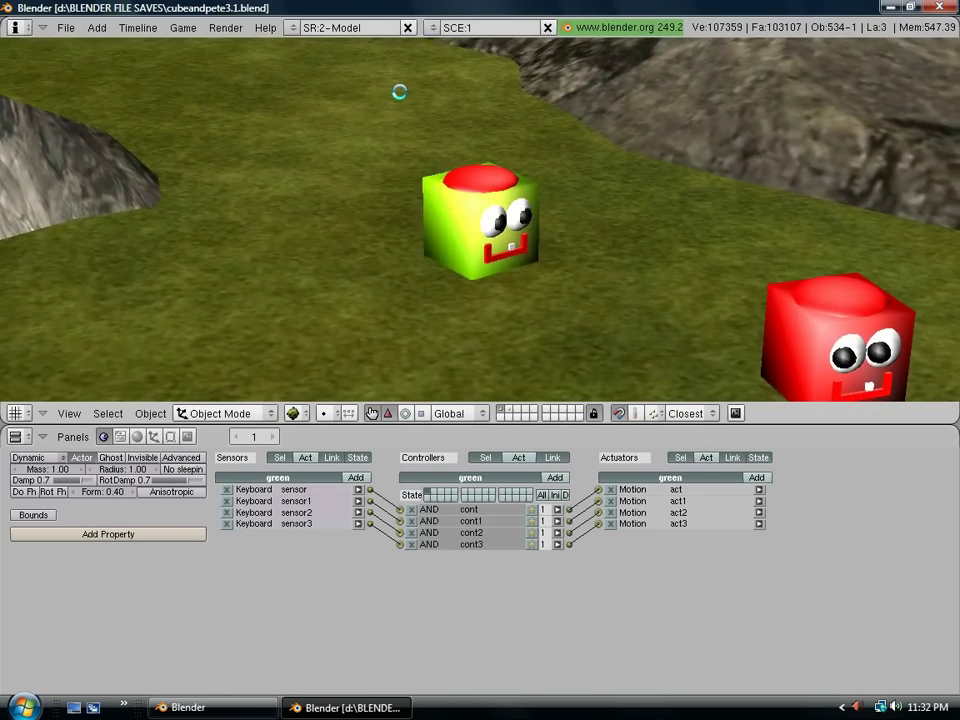
# Step: Turn the cube right repeatedly with the Right arrow key in the running game
pyautogui.press('Right')
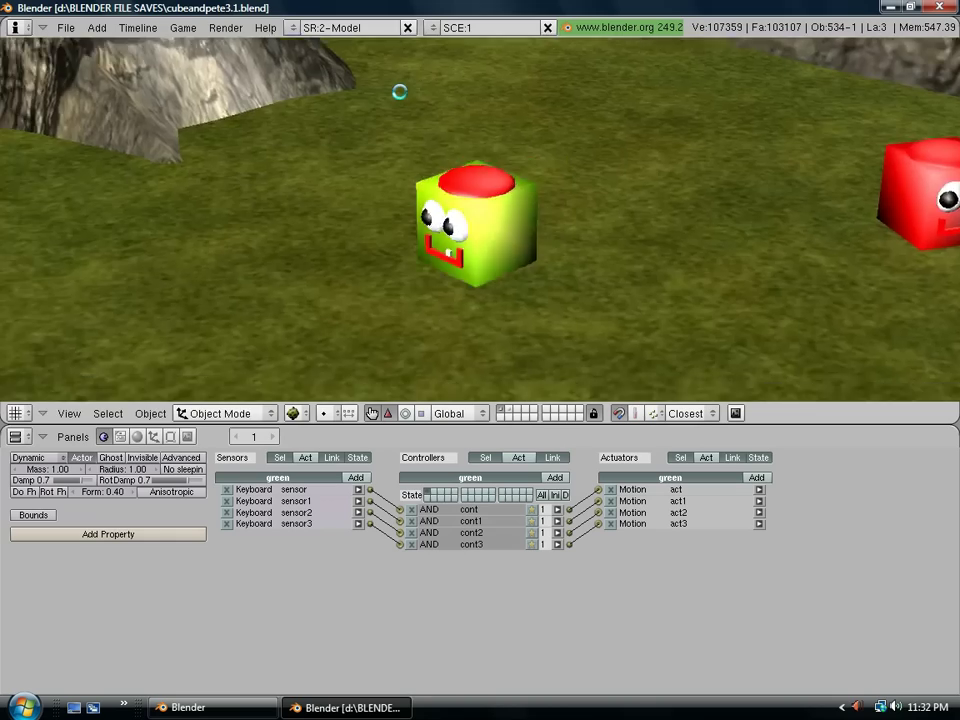
pyautogui.press('Right')
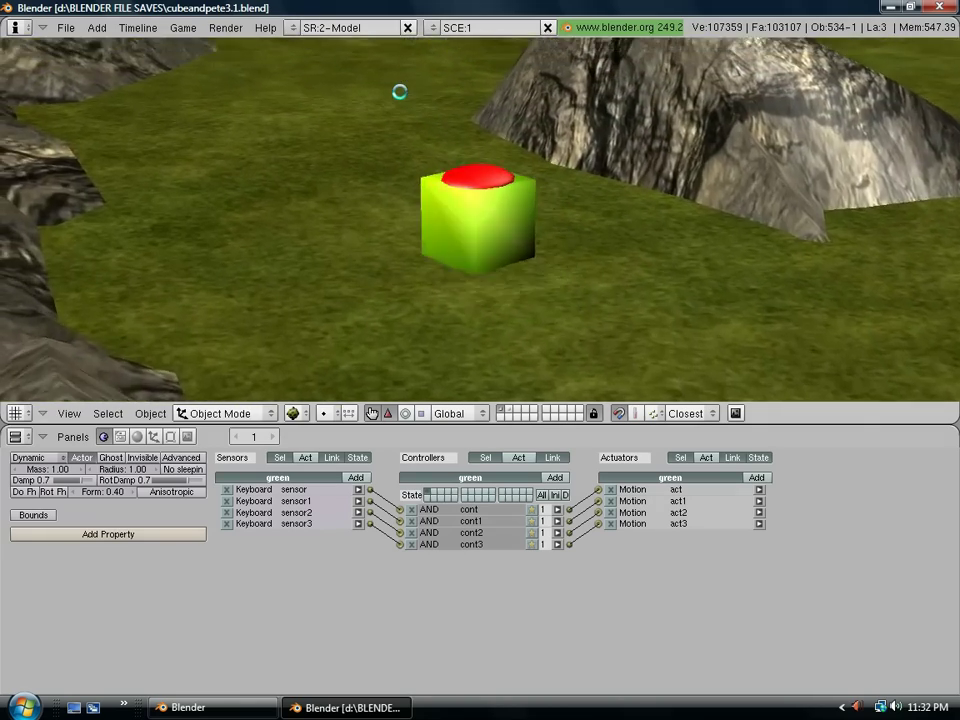
pyautogui.press('Right')
pyautogui.press('Right')
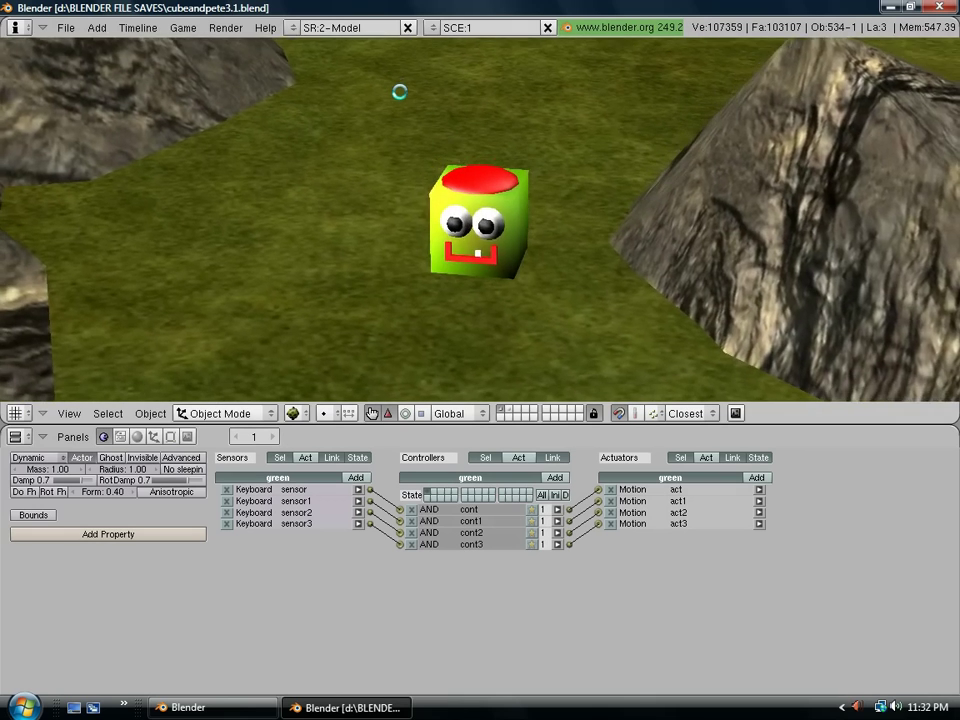
pyautogui.press('Right')
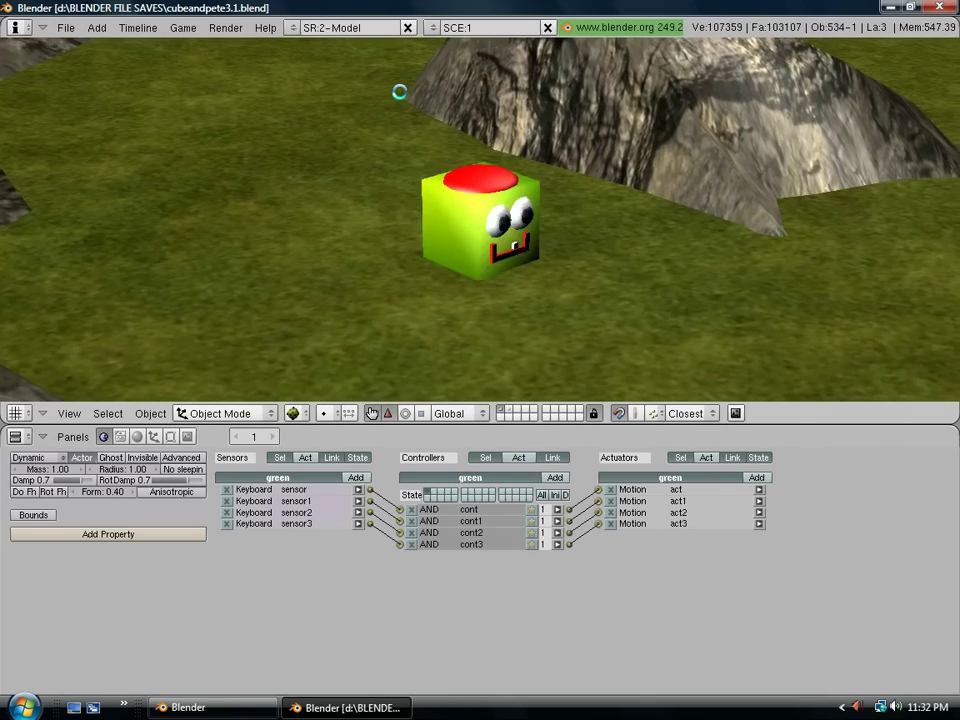